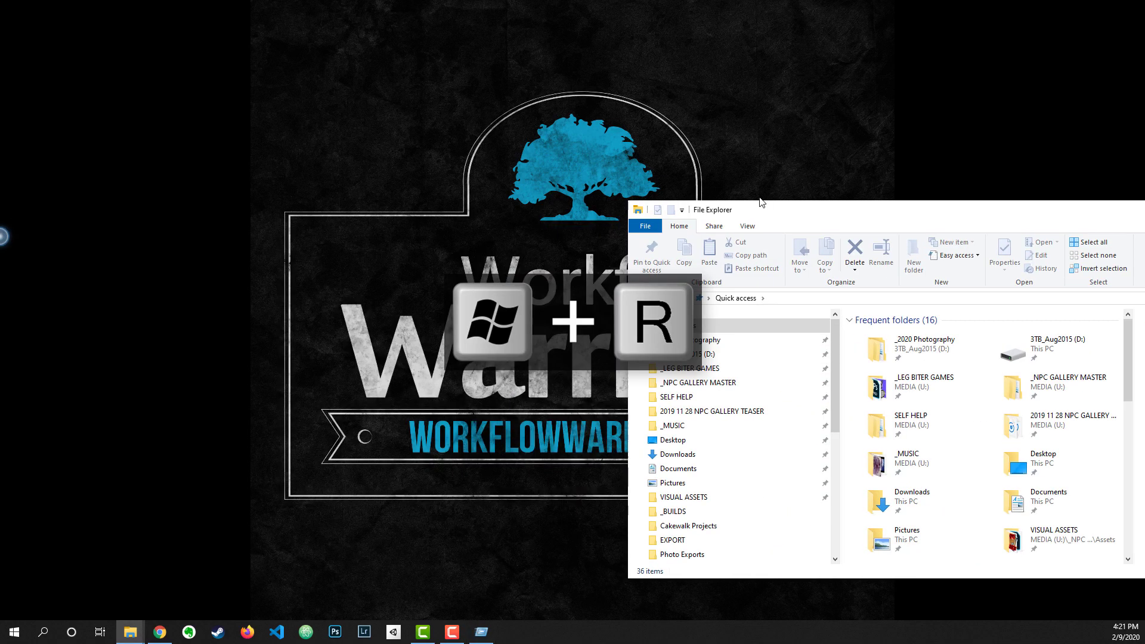
scroll(392, 402, down, 3)
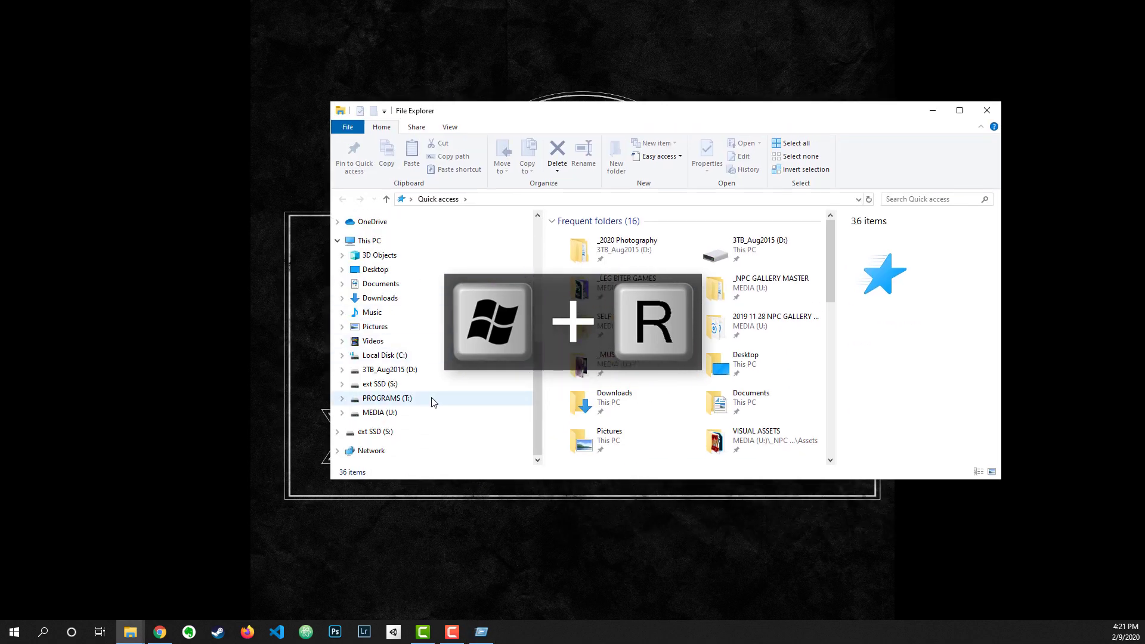
Browse the MEDIA (U:) drive into the 2020 02 01 Hot Elf project and select its Cam 1 Card folders.
click(386, 398)
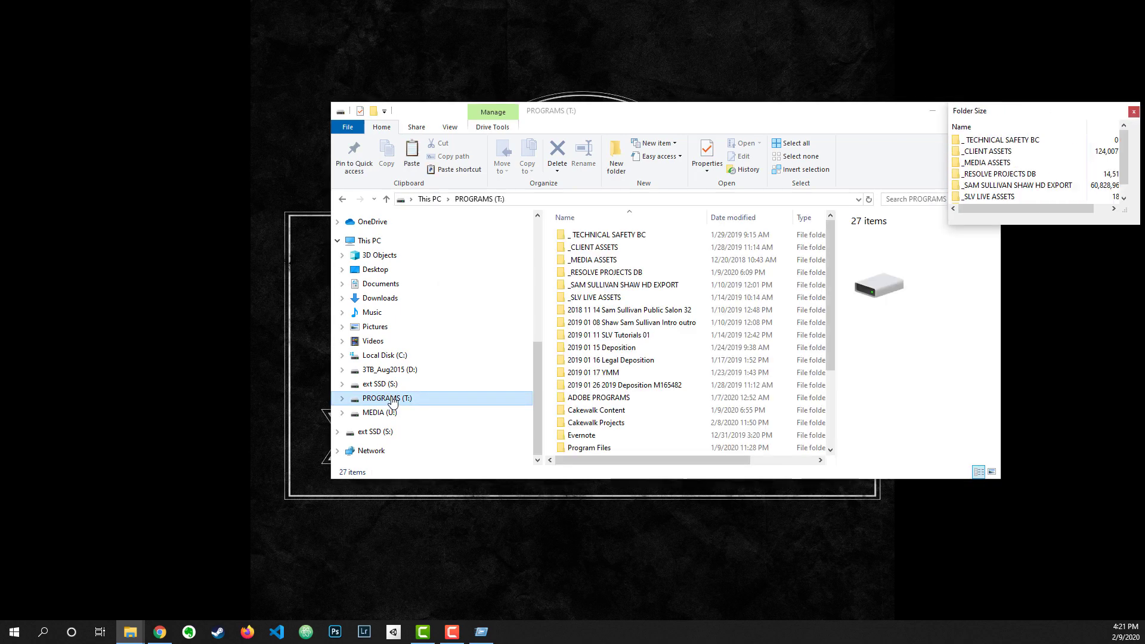
click(379, 413)
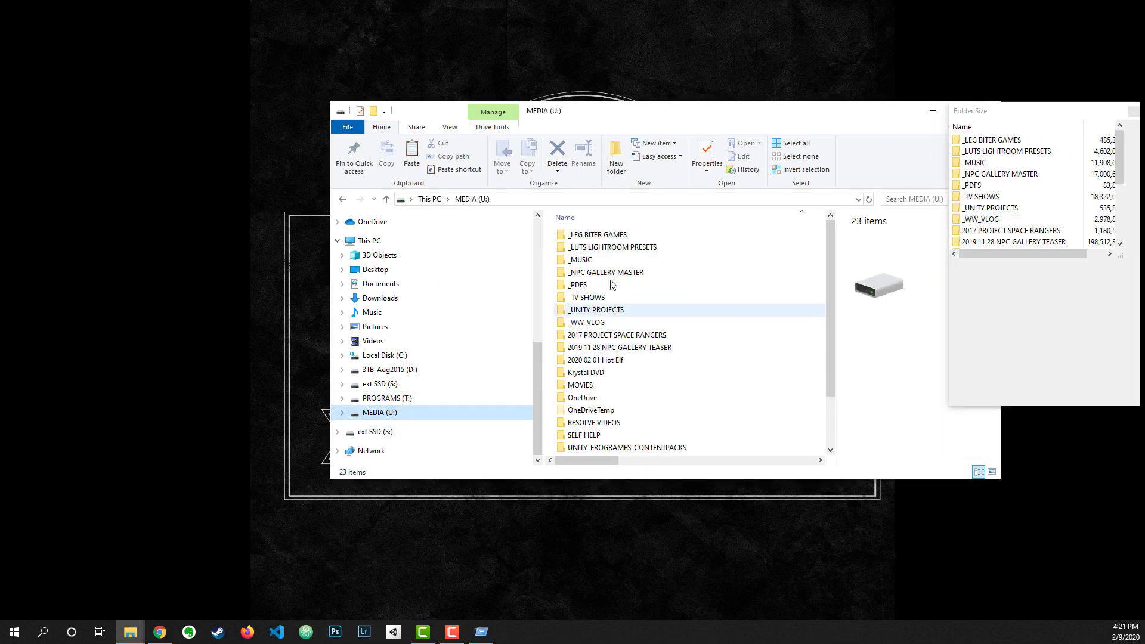
double_click(595, 360)
click(612, 235)
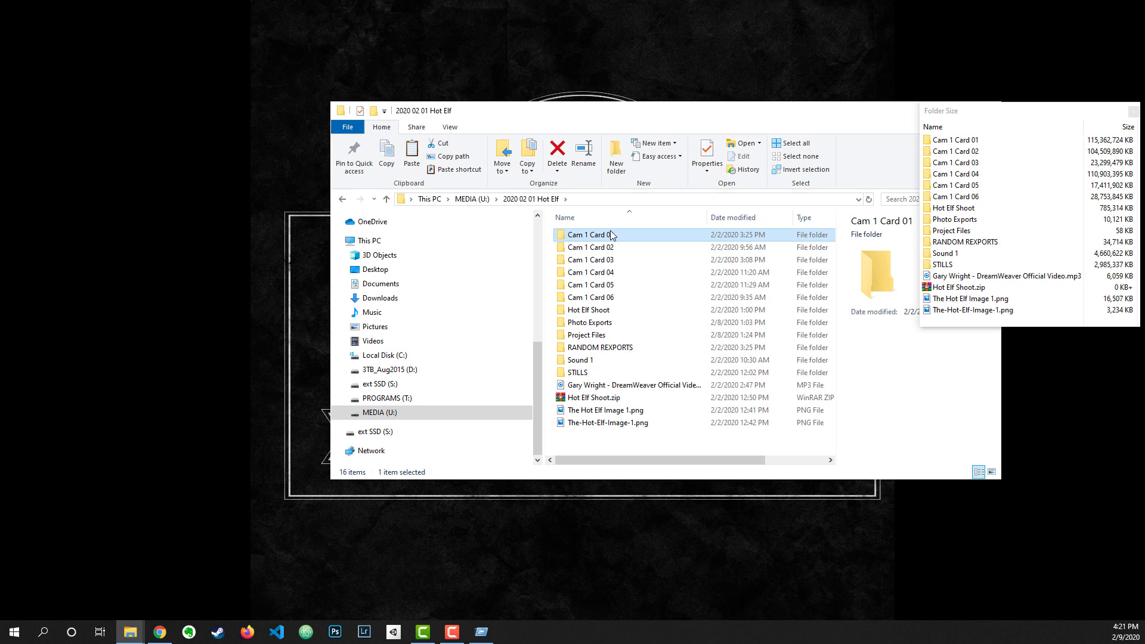
click(1133, 111)
shift+click(600, 297)
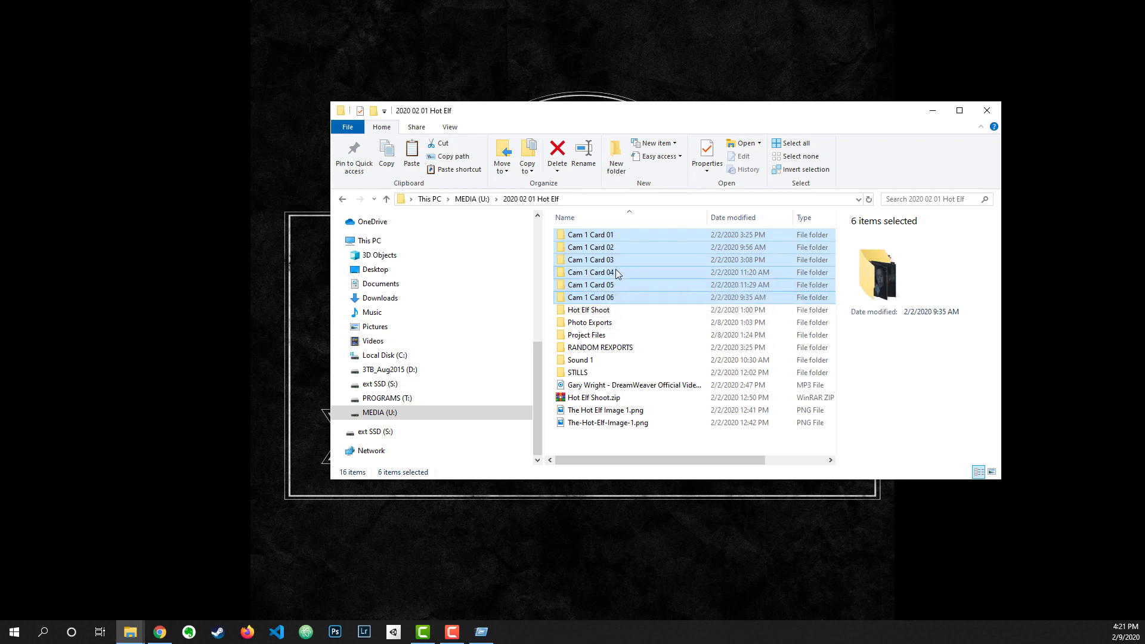
Look inside the Hot Elf Shoot and Photo Exports folders, then go into Sound 1 and select MUSIC.
double_click(588, 309)
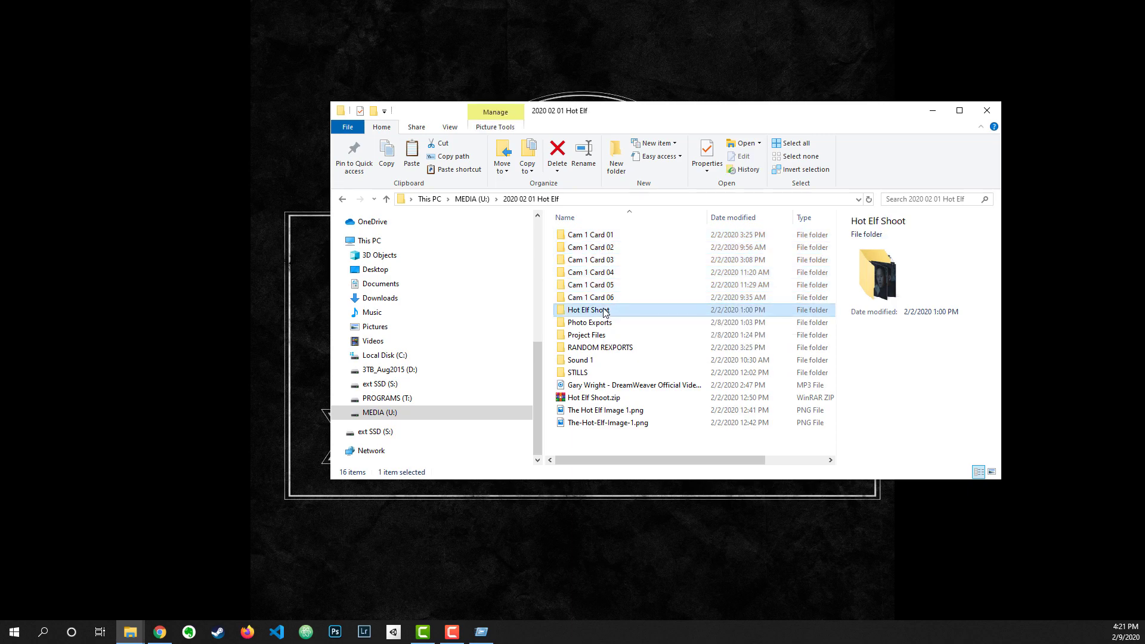
click(530, 198)
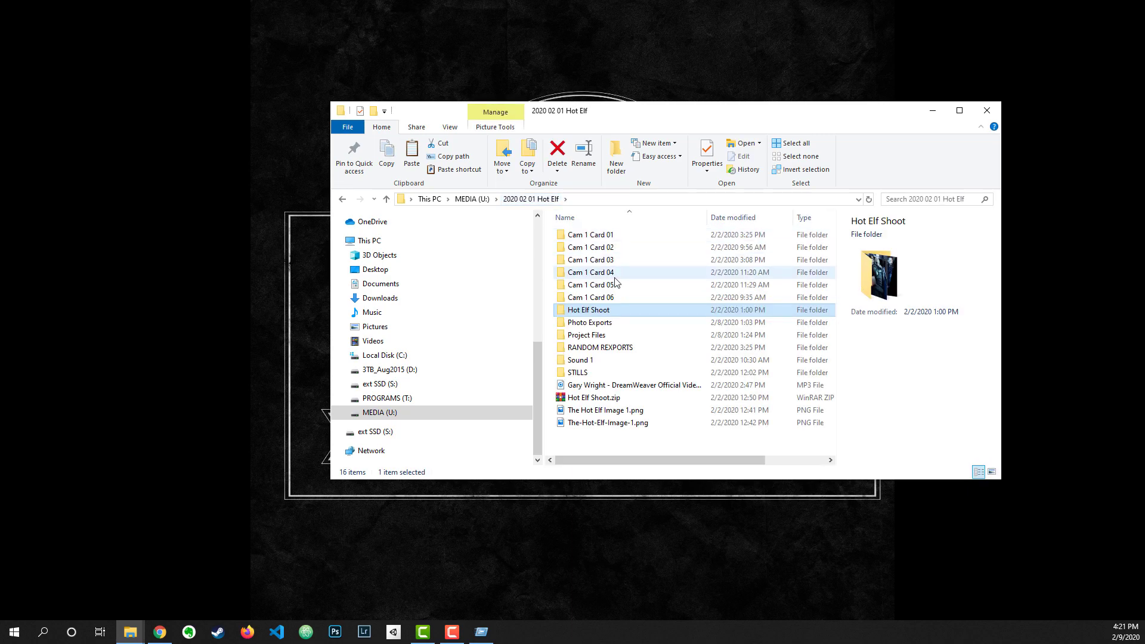
double_click(590, 322)
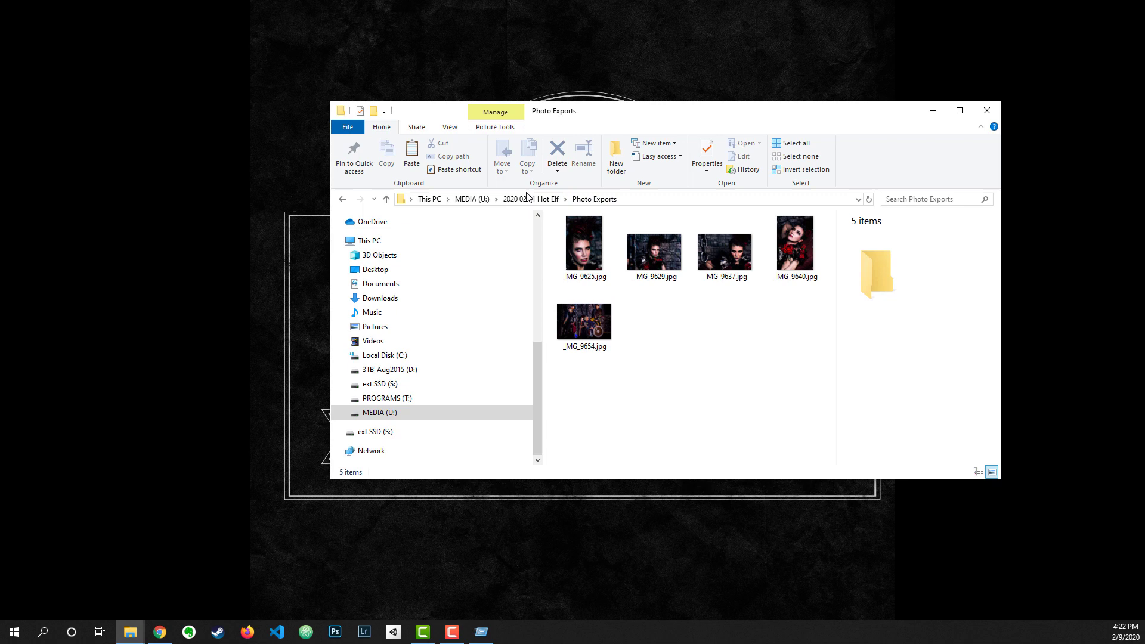
click(531, 198)
click(586, 334)
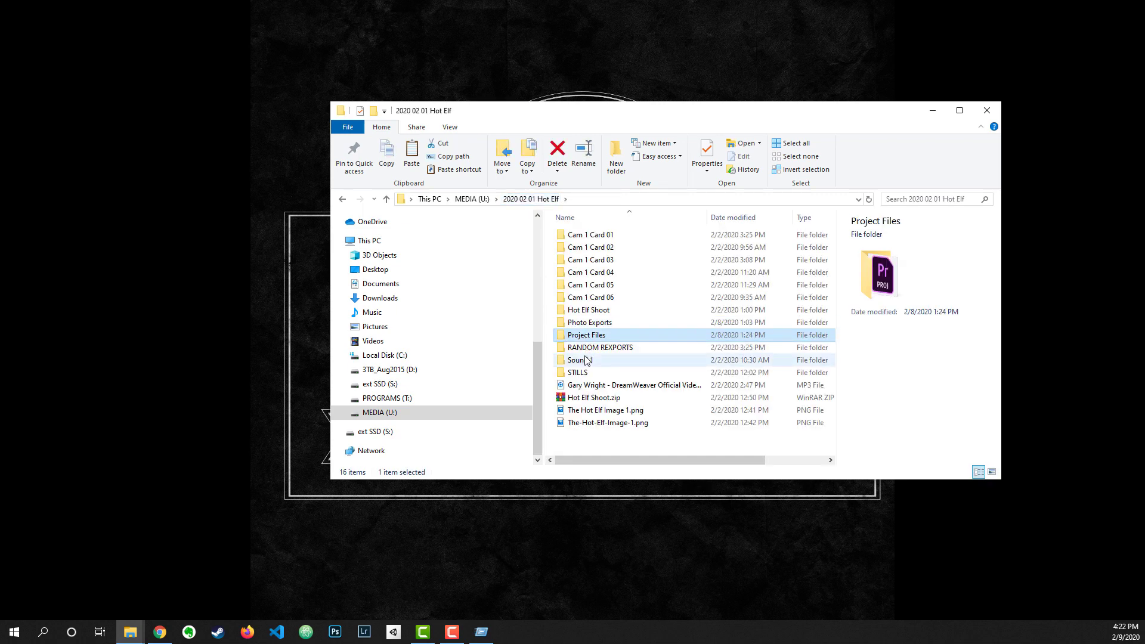
double_click(580, 360)
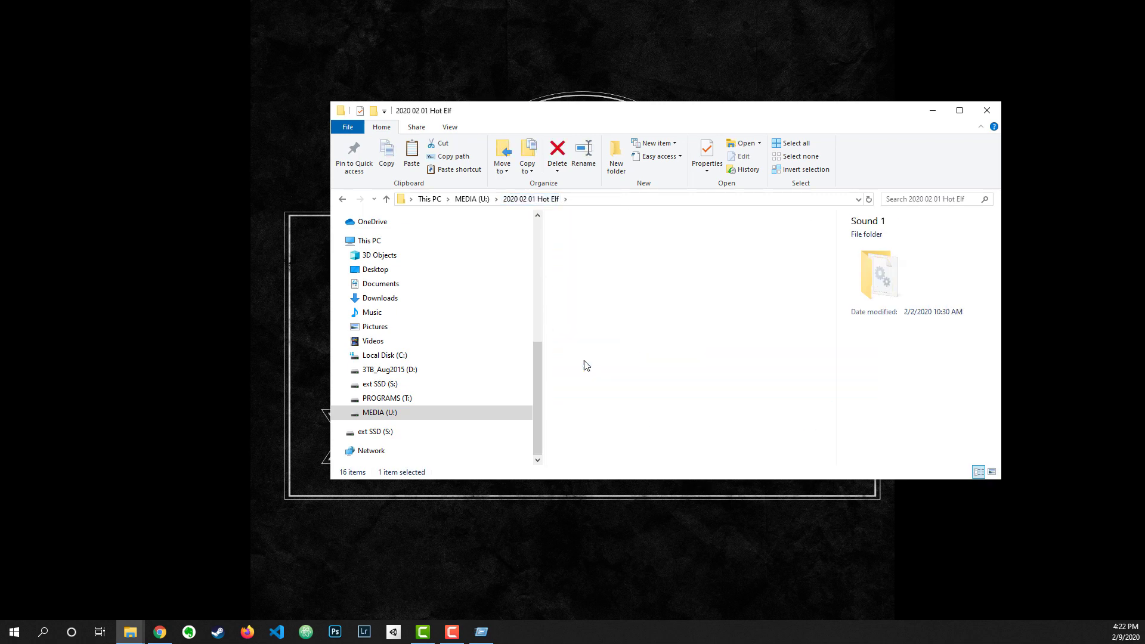
click(577, 234)
Widen the Name column in MUSIC to show full TASCAM file names, then return to 2020 02 01 Hot Elf.
double_click(578, 237)
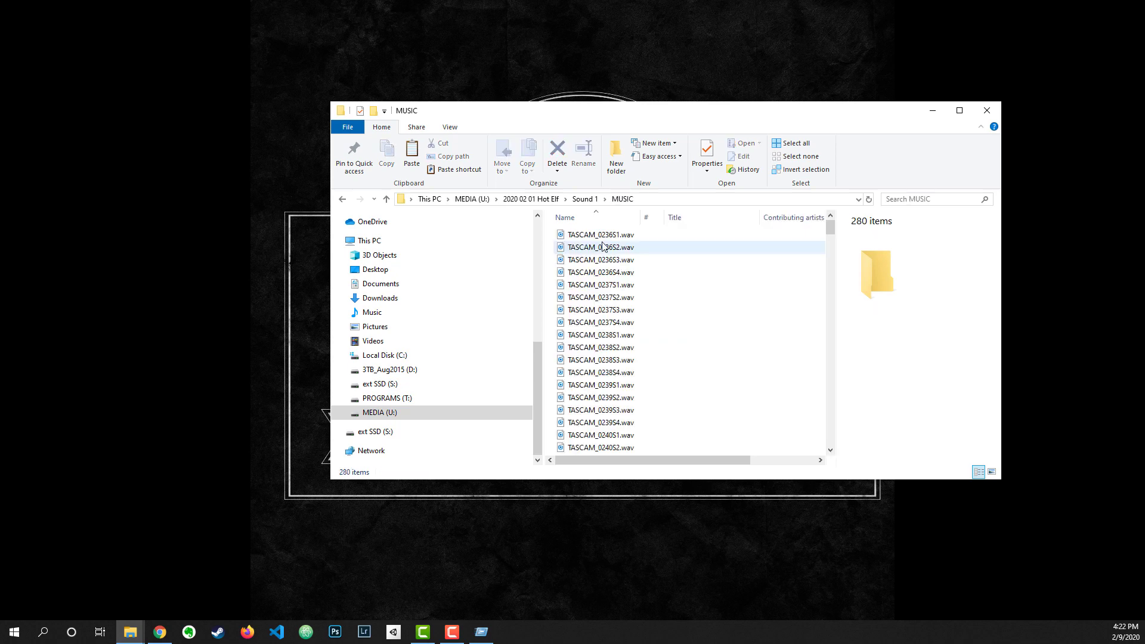
drag(645, 218, 713, 218)
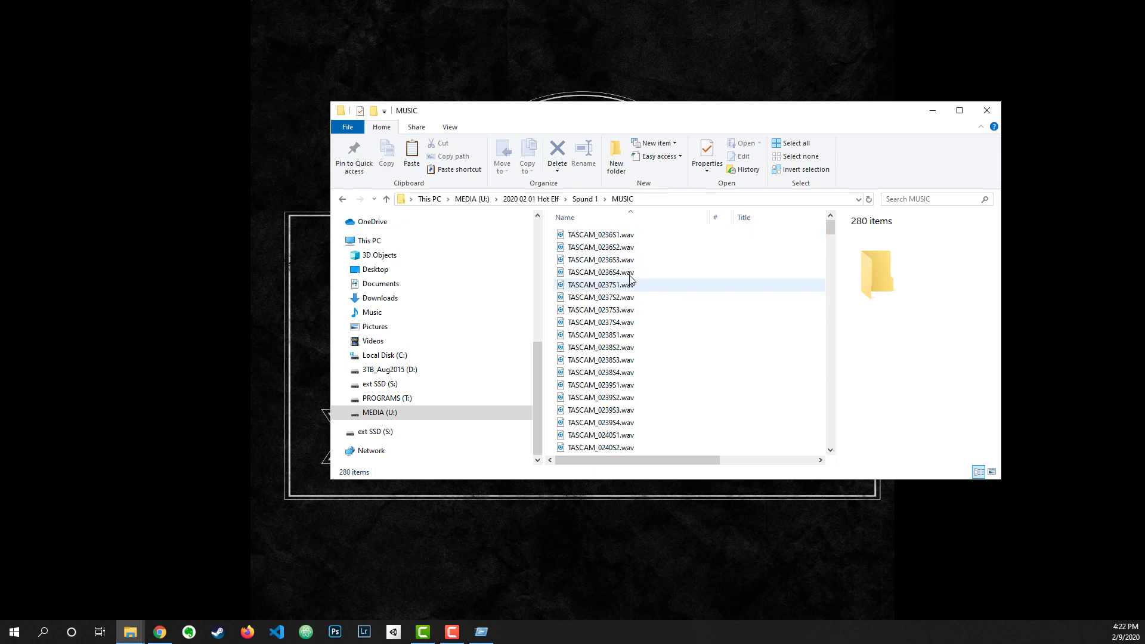
click(531, 199)
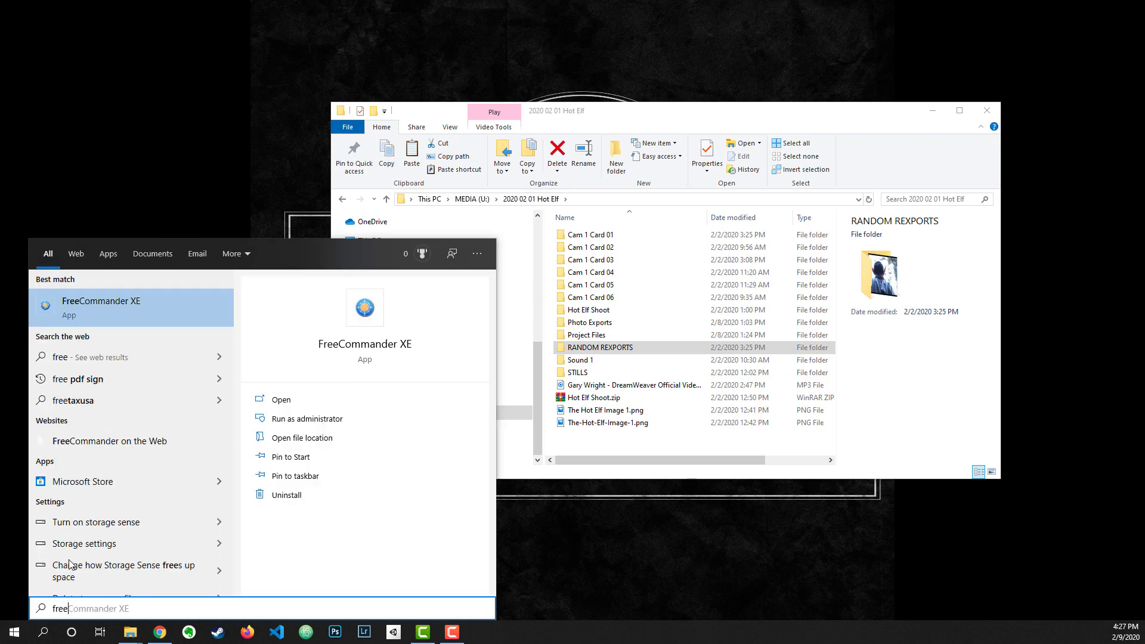
Launch FreeCommander XE and place its window beside the Explorer window at the upper left.
key(Return)
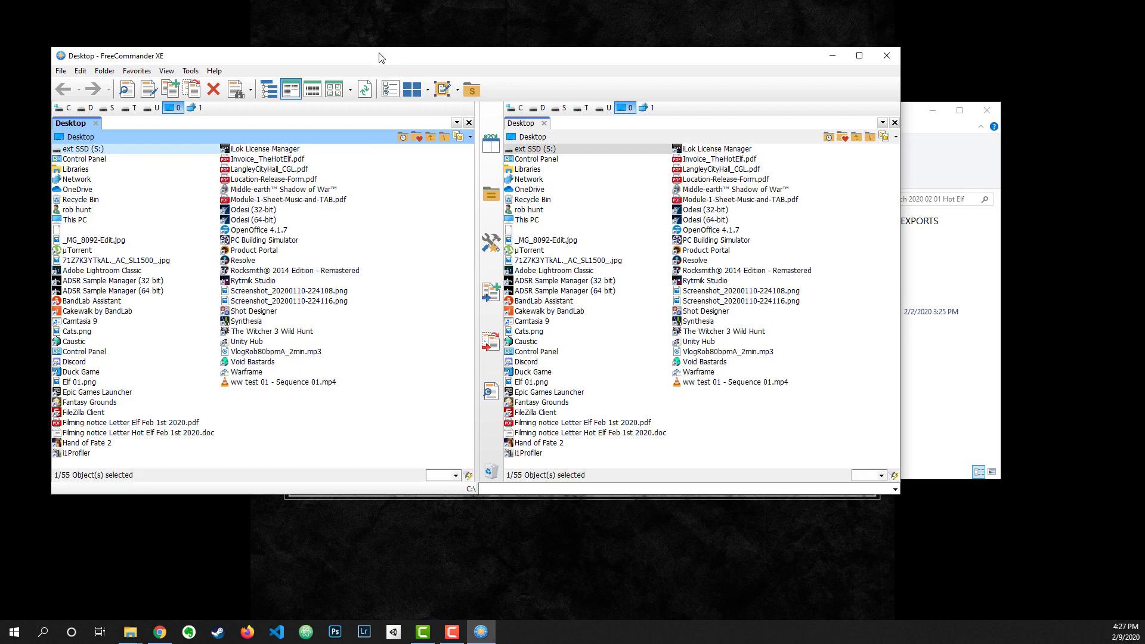
drag(447, 54, 543, 98)
click(157, 113)
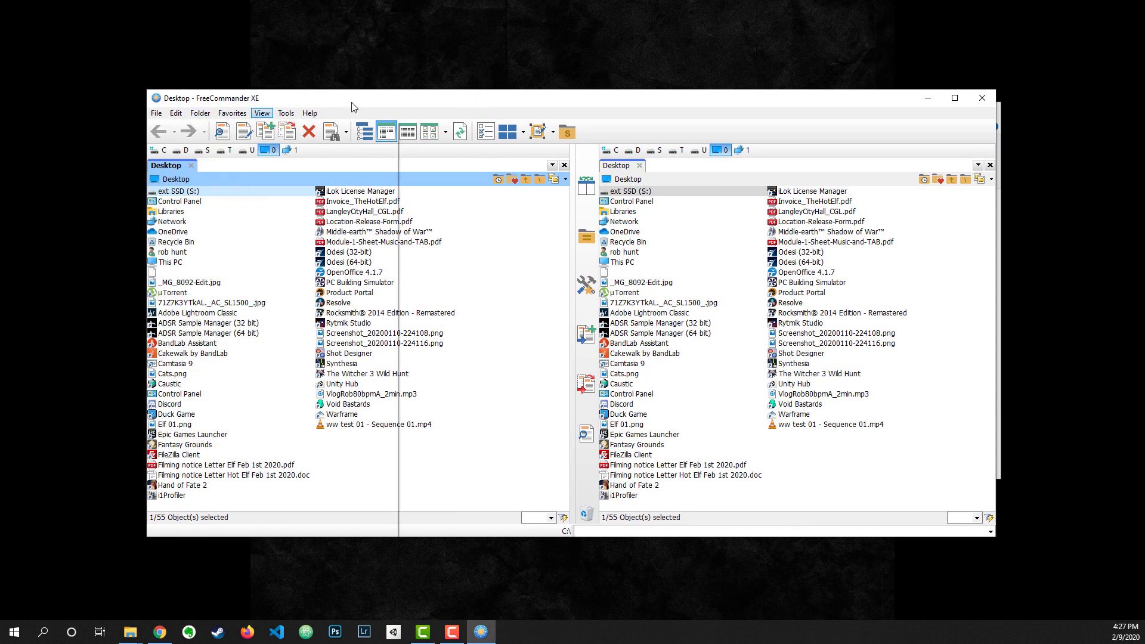
drag(359, 98, 789, 133)
drag(542, 112, 269, 70)
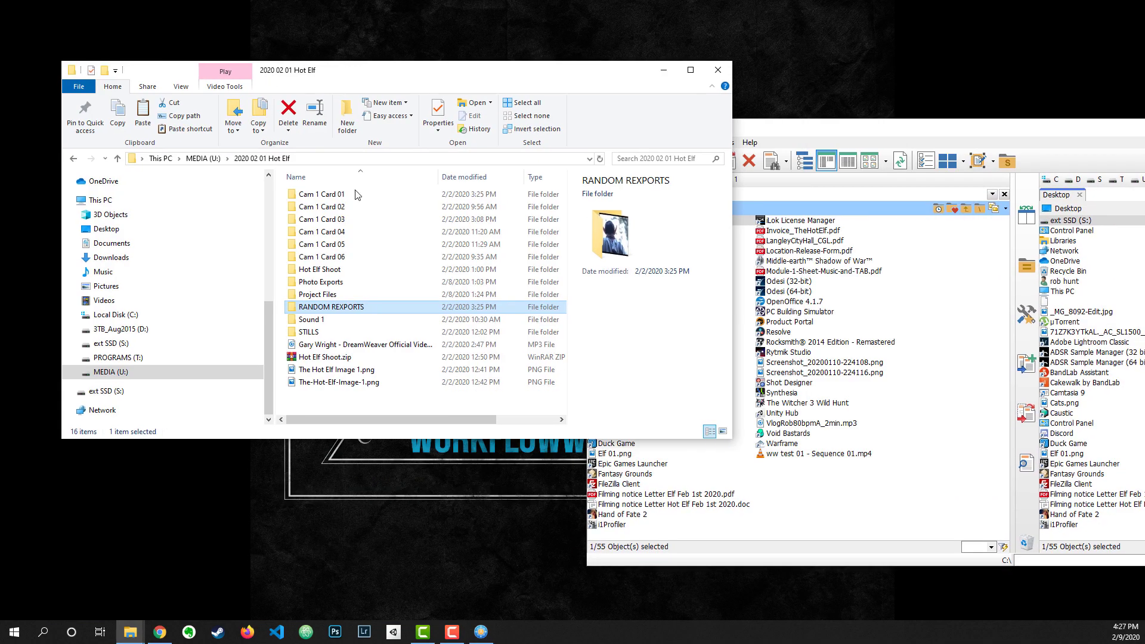
Peek into Sound 1's MUSIC folder in Explorer and return to the 2020 02 01 Hot Elf folder.
double_click(326, 254)
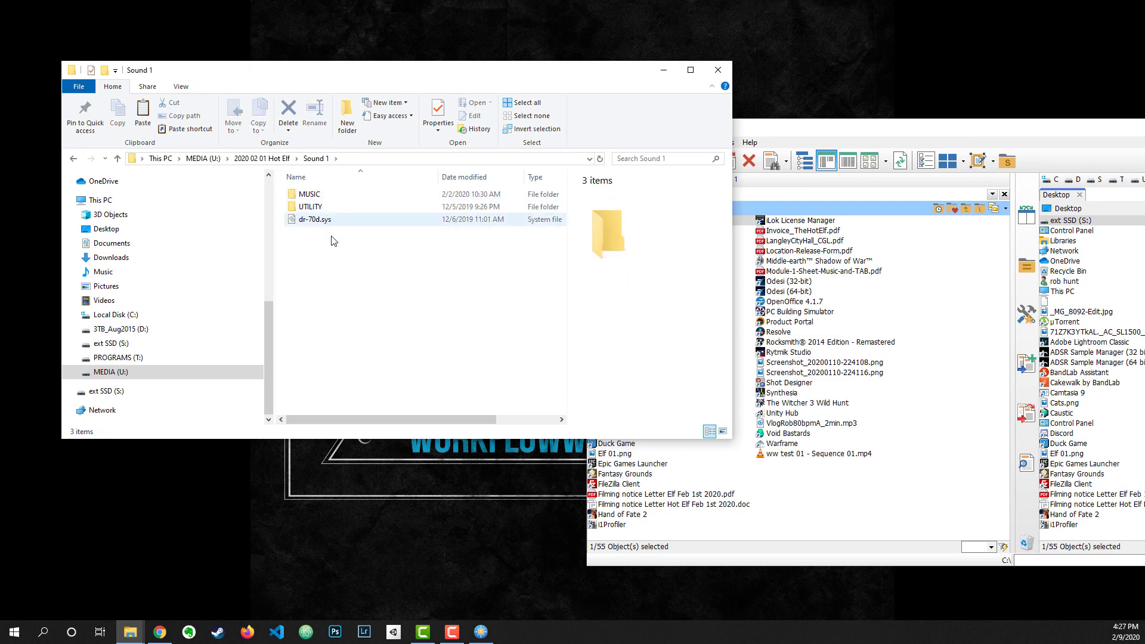
double_click(309, 194)
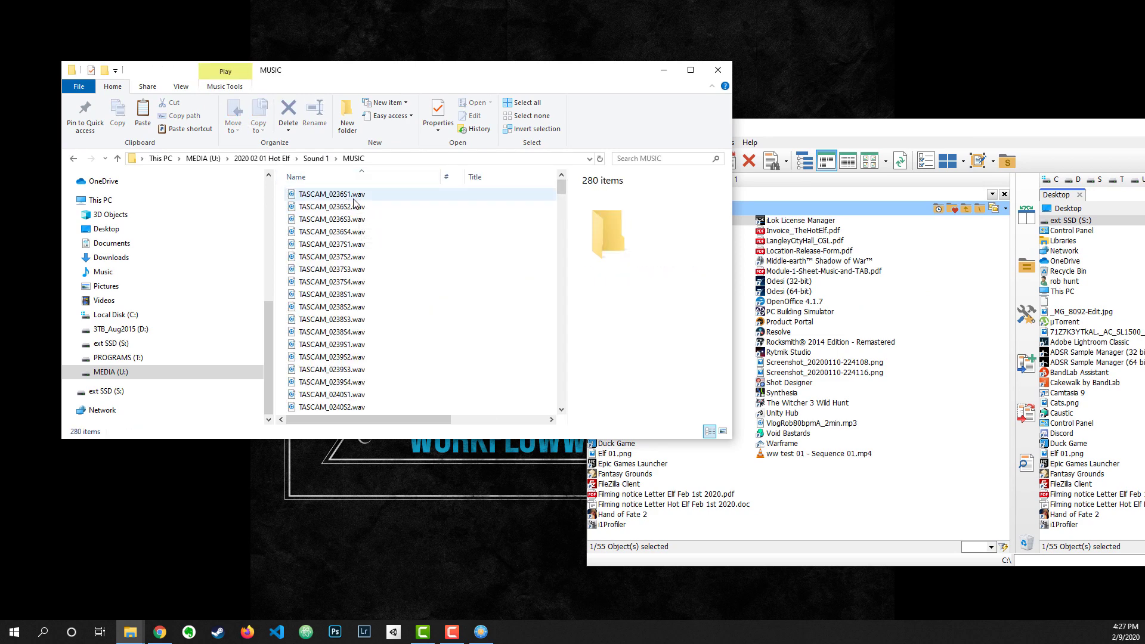
click(261, 158)
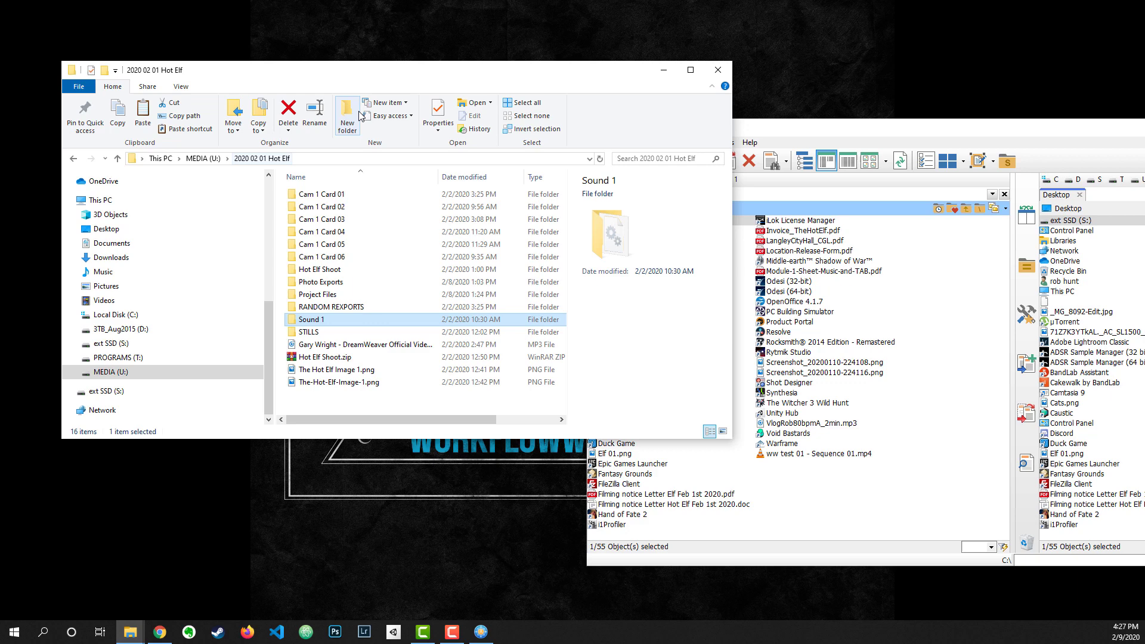
Create a new folder named Sound Sorted inside 2020 02 01 Hot Elf.
click(311, 319)
click(348, 126)
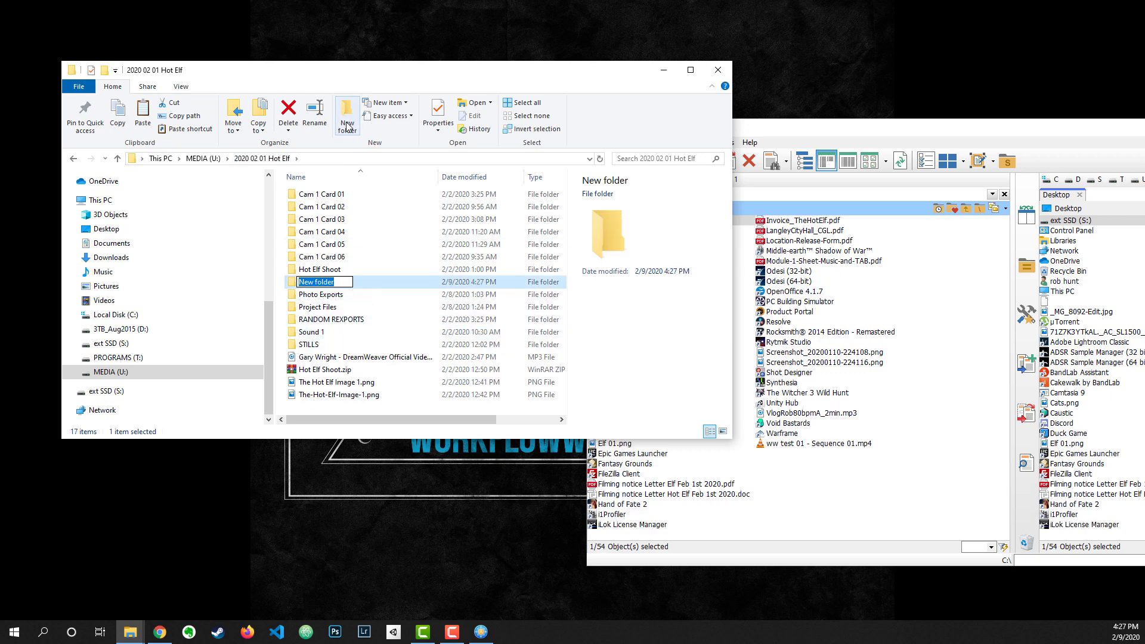
text(Sound S)
text(orted)
key(Return)
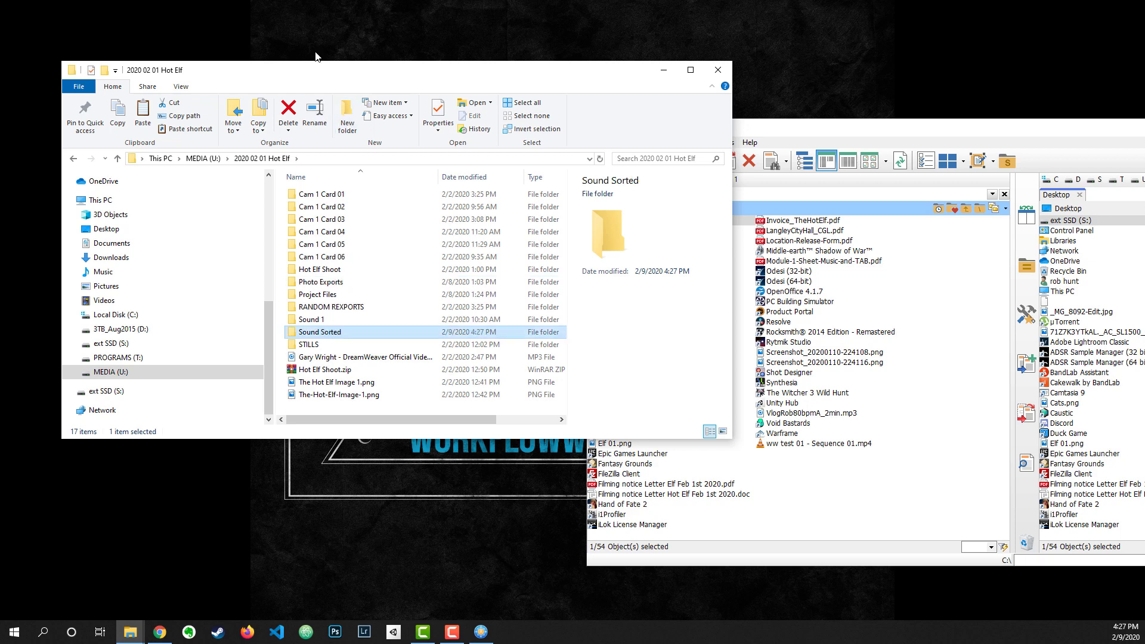
Step into Sound 1, reposition FreeCommander, and bring Explorer back to the Hot Elf folder.
click(311, 319)
double_click(318, 323)
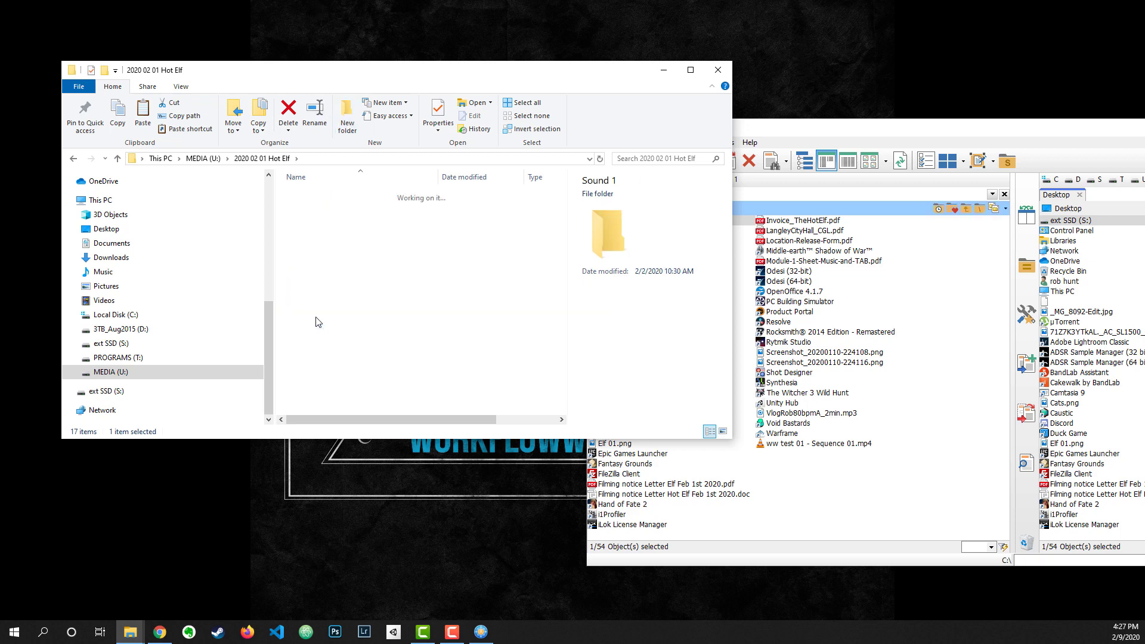
click(800, 129)
drag(801, 128, 466, 99)
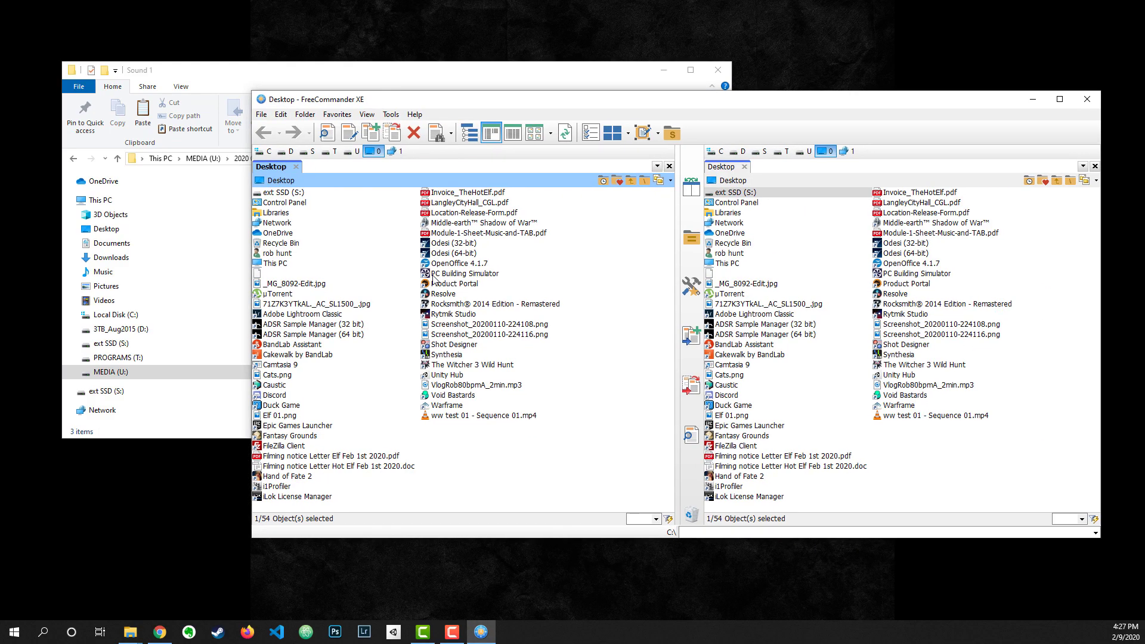
key(alt+Tab)
key(alt+Left)
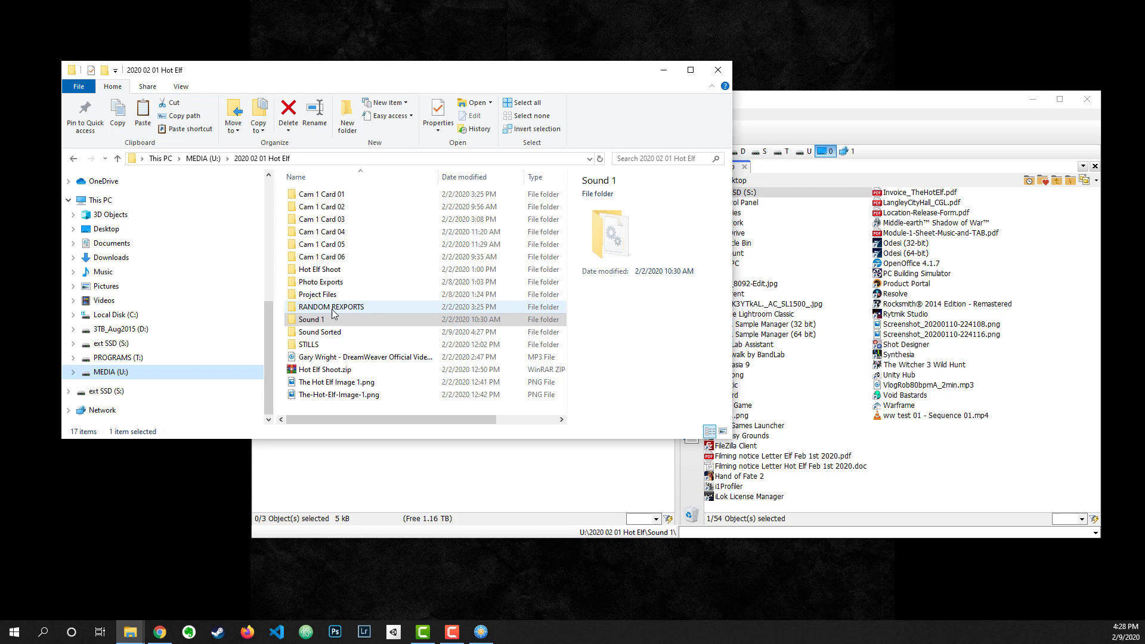
Inside Sound Sorted create subfolders S1, S2, S3 and S4, then close the window.
double_click(318, 332)
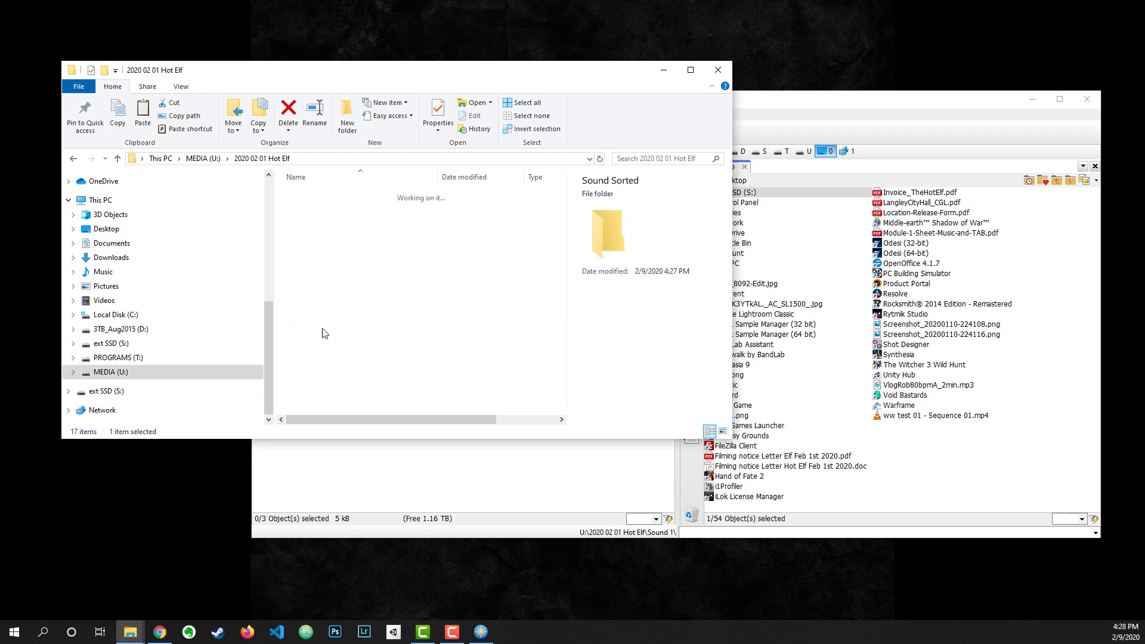
click(346, 117)
text(S1)
key(Return)
click(347, 123)
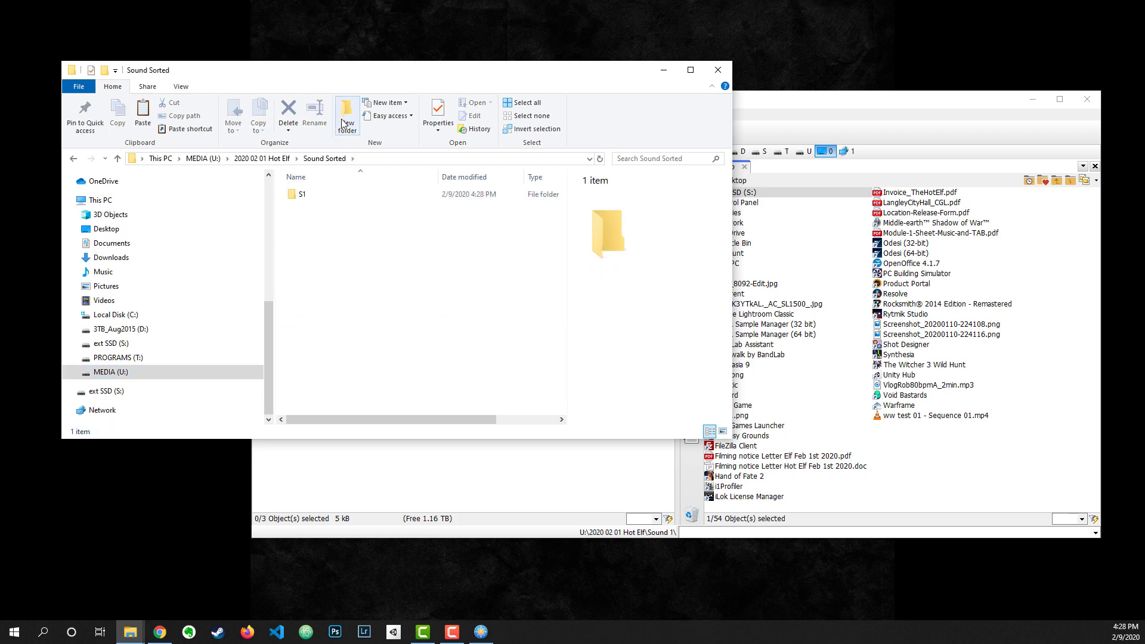
text(S2)
key(Return)
click(344, 114)
text(S3)
key(Return)
click(346, 116)
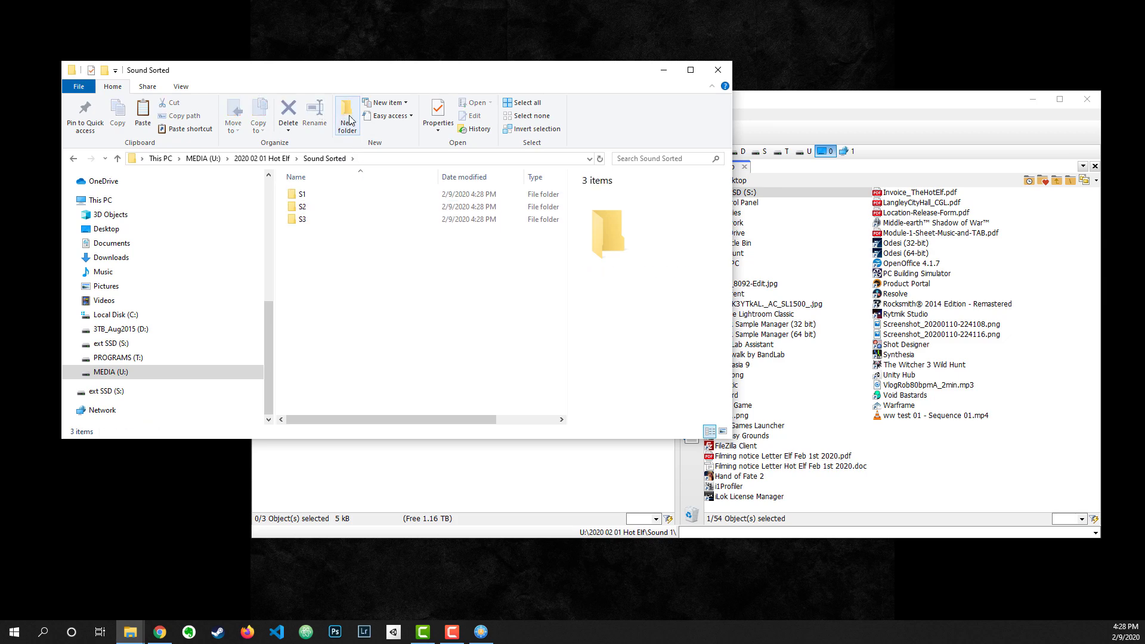
text(S4)
key(Return)
click(383, 289)
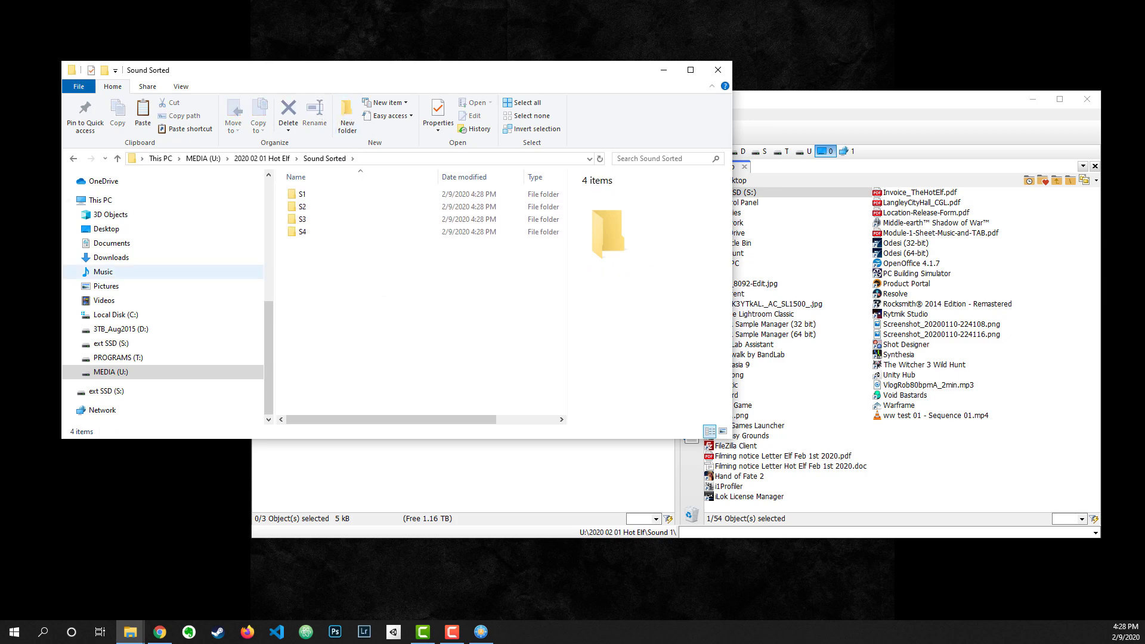
key(alt+F4)
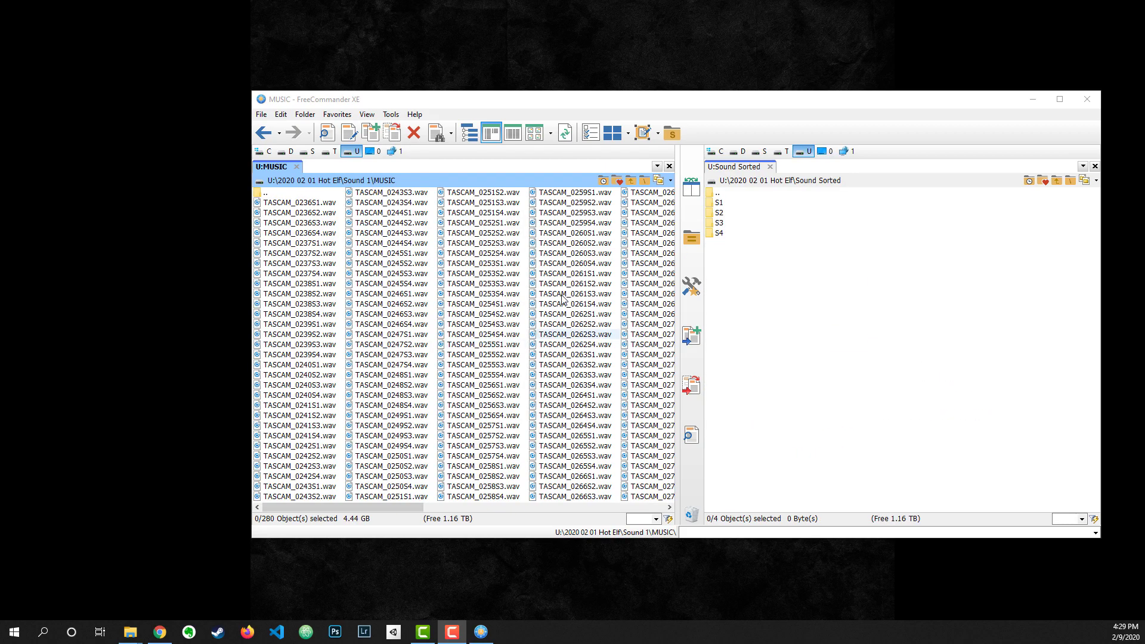
mouse_move(130, 632)
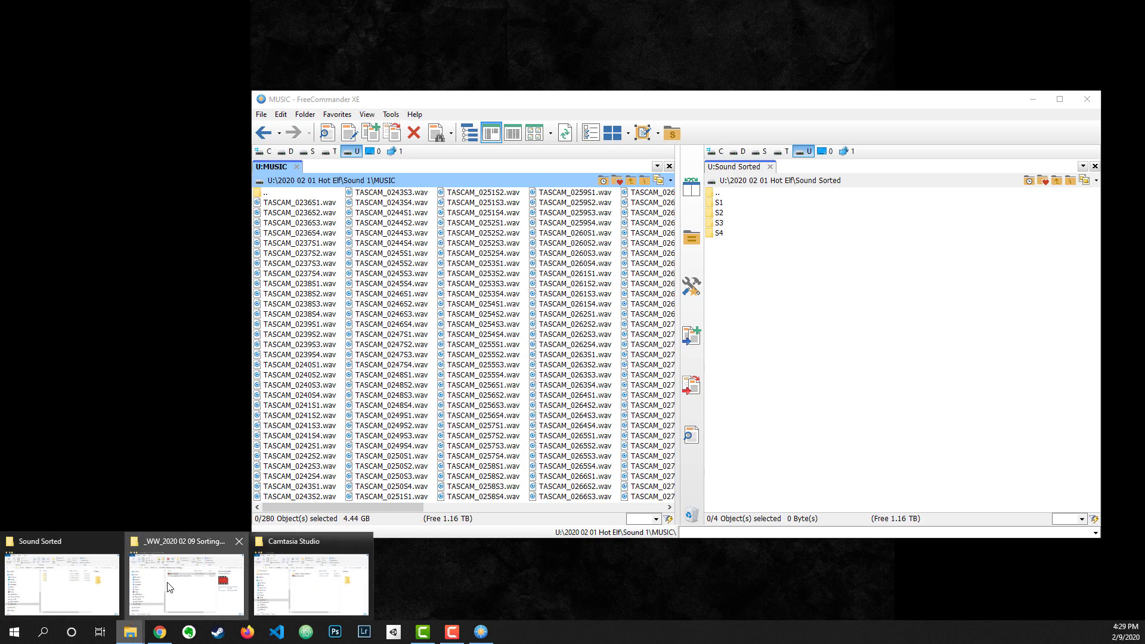
Duplicate Sound 1 as 'Sound 1 - Copy' inside 2020 02 01 Hot Elf with copy and paste.
click(60, 584)
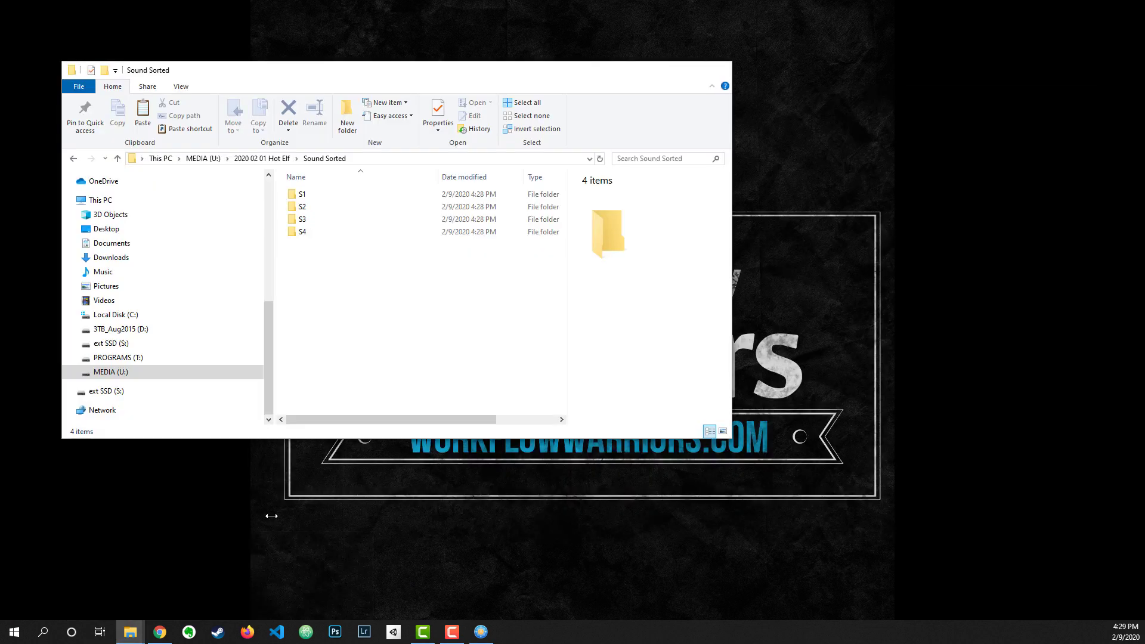
key(alt+Up)
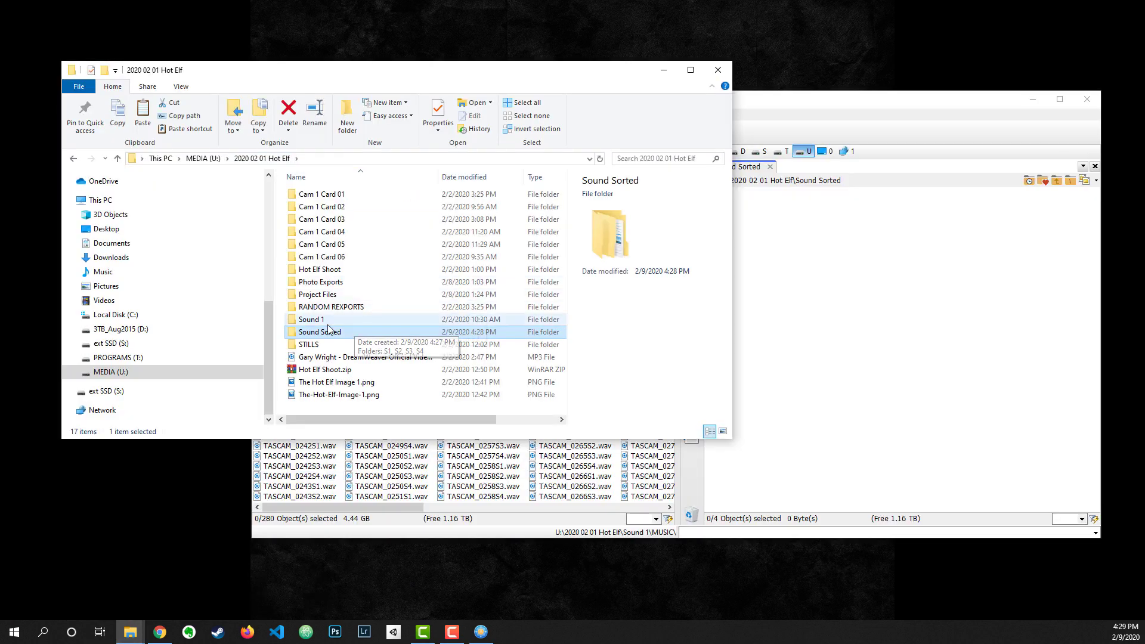
click(311, 320)
key(ctrl+c)
key(ctrl+v)
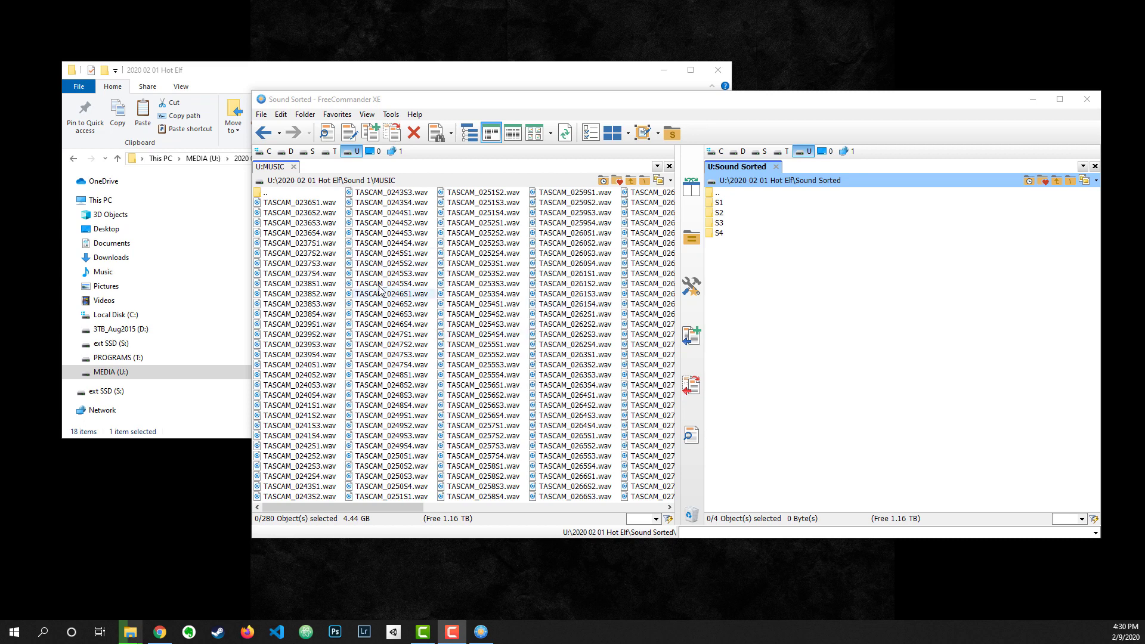
Activate the MUSIC recordings pane and bring up Search files/folders with Ctrl+F.
click(300, 272)
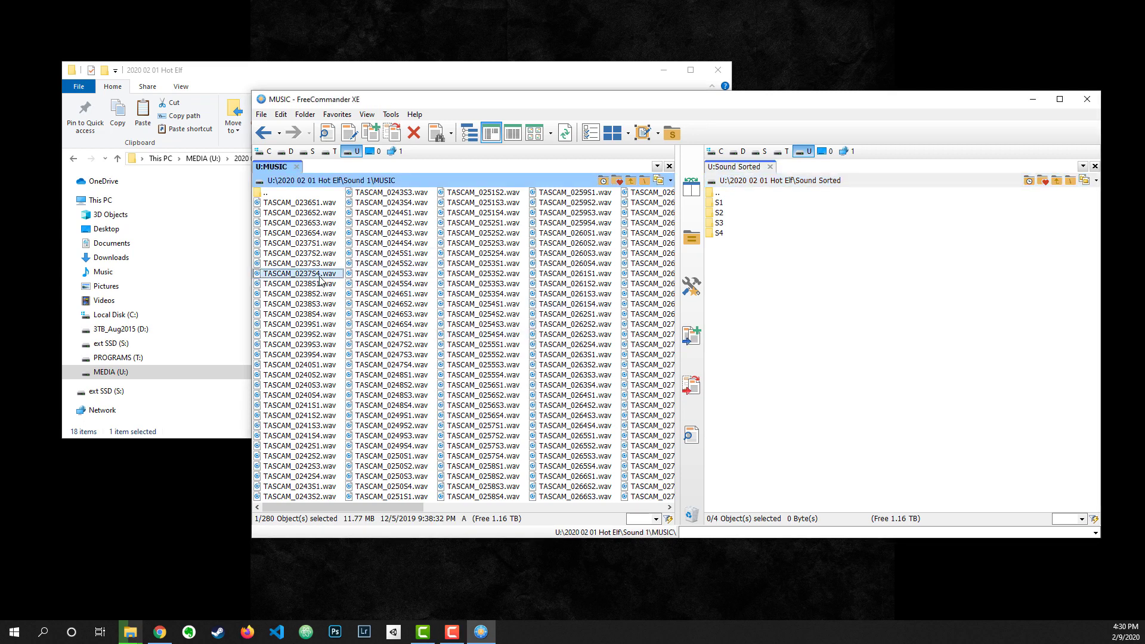
key(ctrl+f)
text(*S)
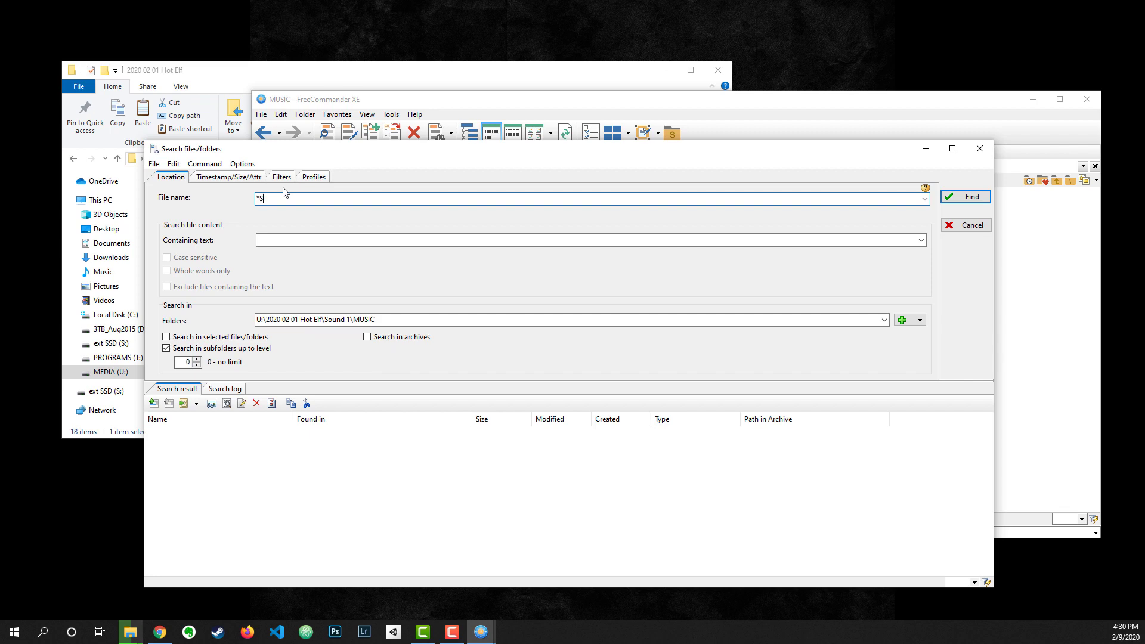
text(1*)
Find the *S1* recordings in MUSIC, shift-select all results and copy them, then close the search.
click(965, 197)
click(190, 419)
shift+click(218, 431)
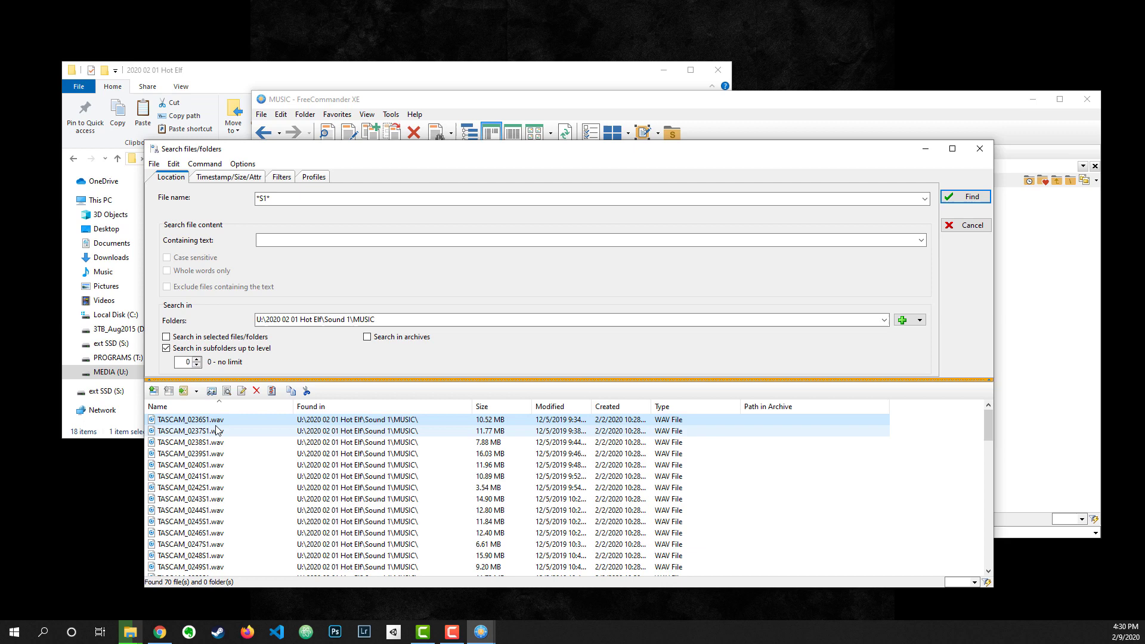
scroll(217, 447, down, 3)
scroll(220, 492, down, 3)
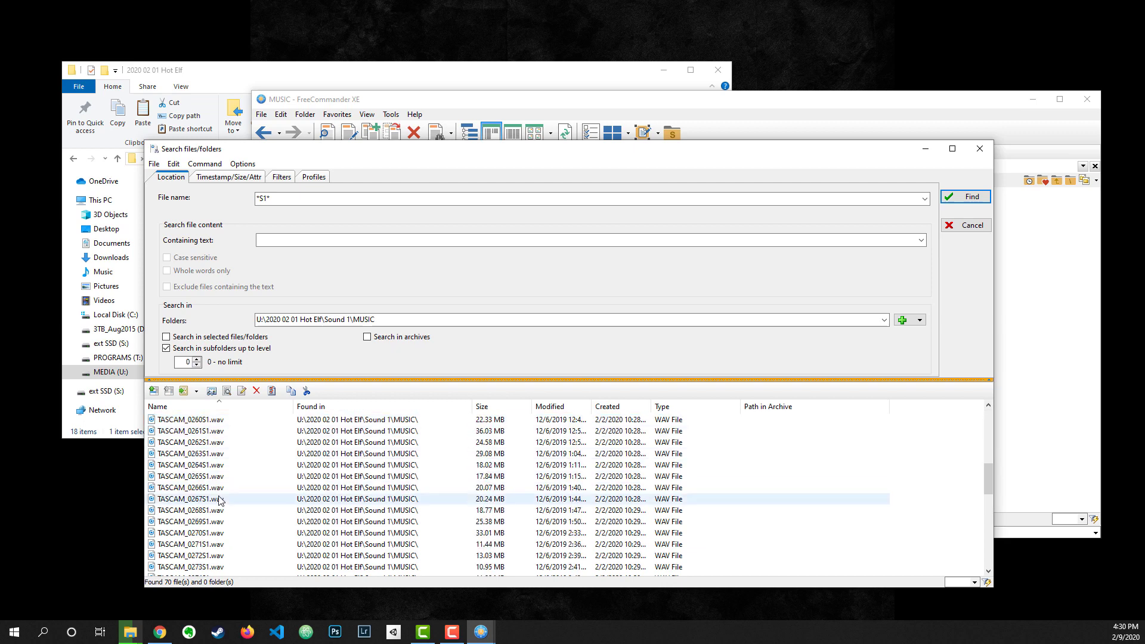
scroll(220, 501, down, 5)
shift+click(191, 567)
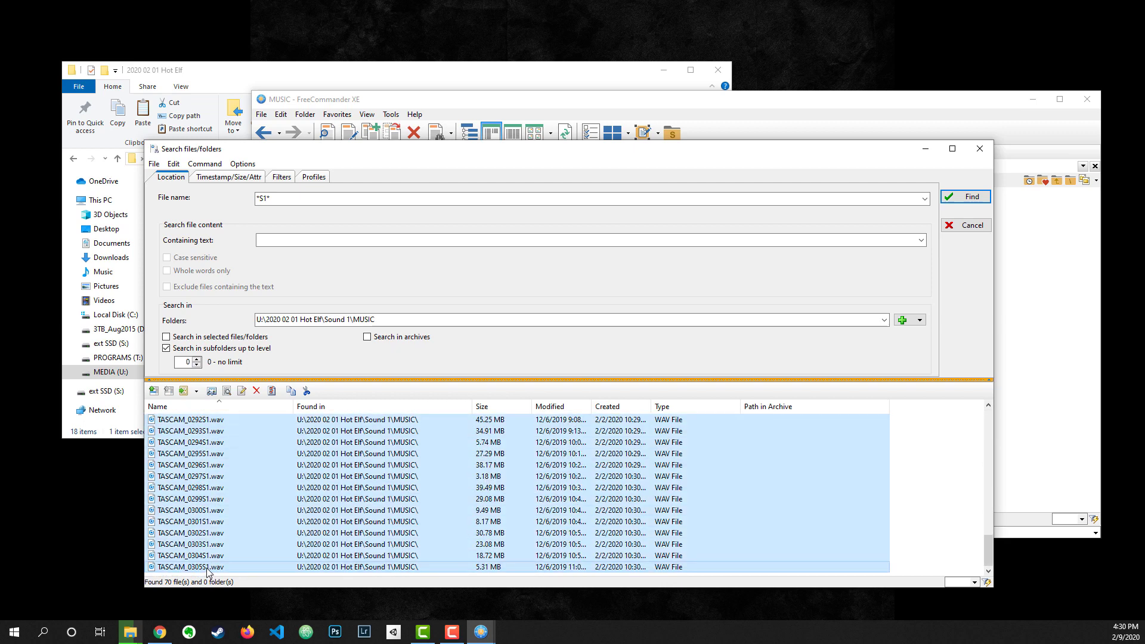
key(ctrl+c)
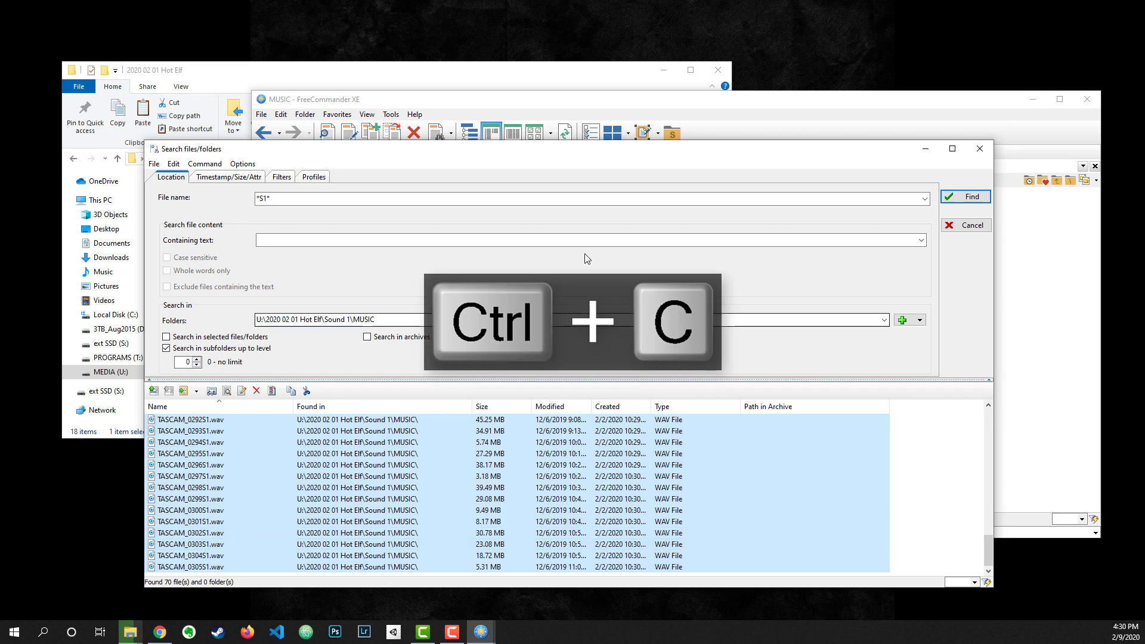
click(983, 150)
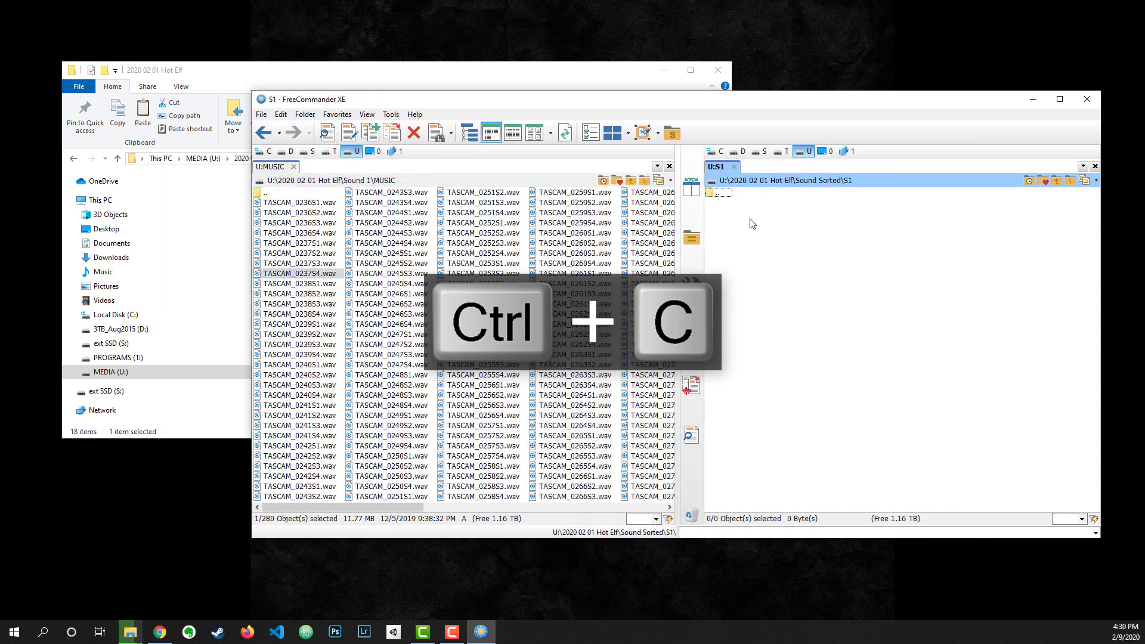
Paste into S1, inspect the stray Sound 1 paste and the backup folder, and return to the MUSIC pane.
key(ctrl+v)
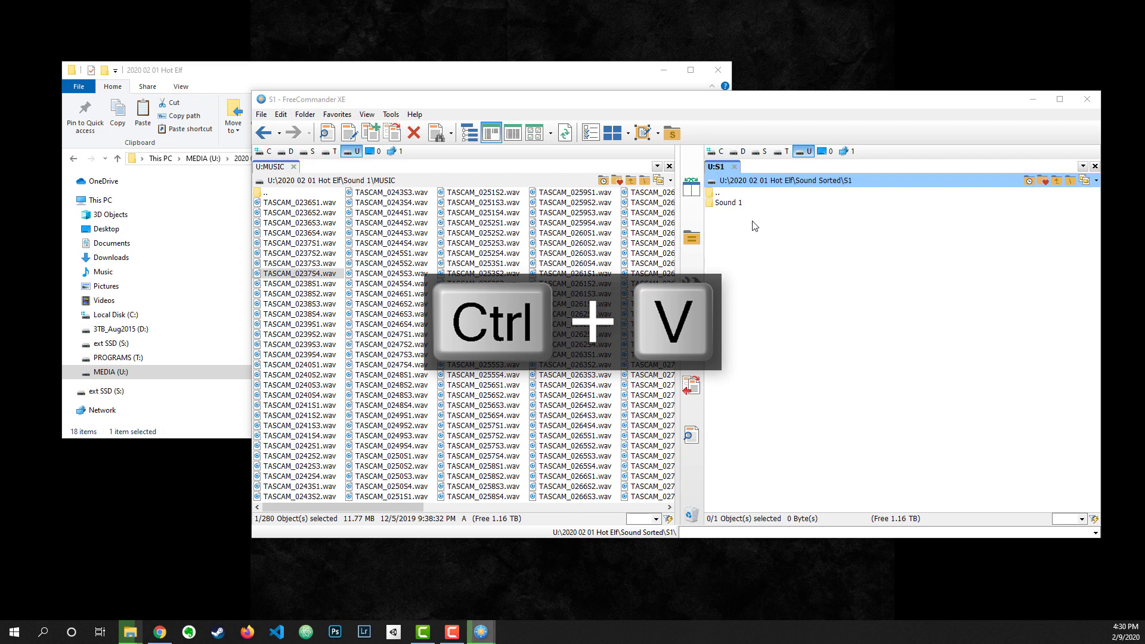
double_click(728, 202)
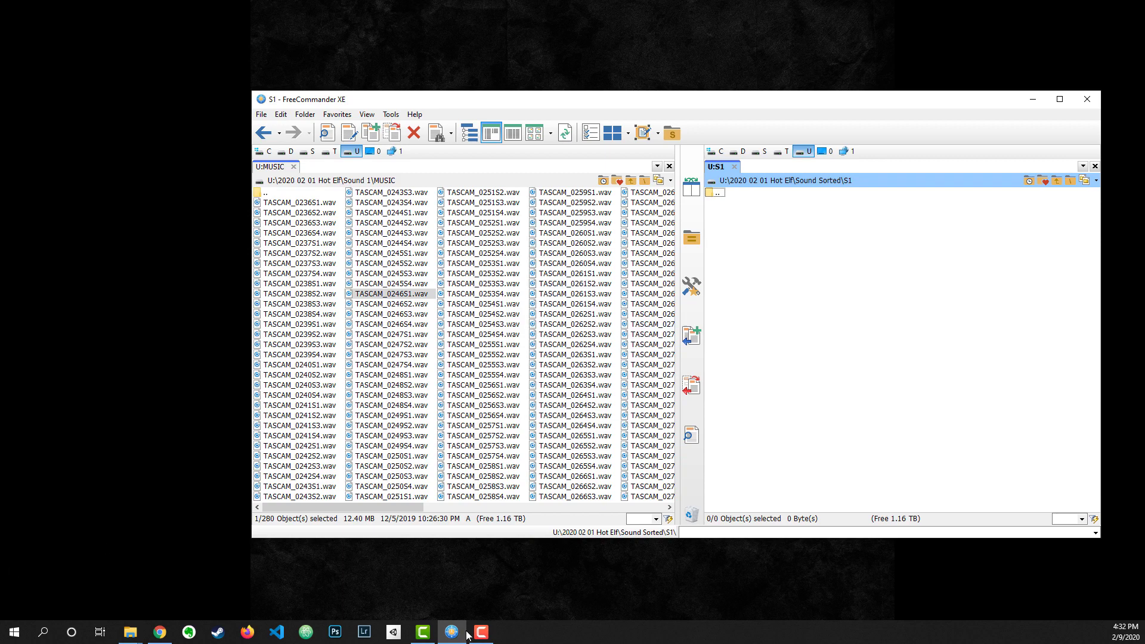
mouse_move(130, 632)
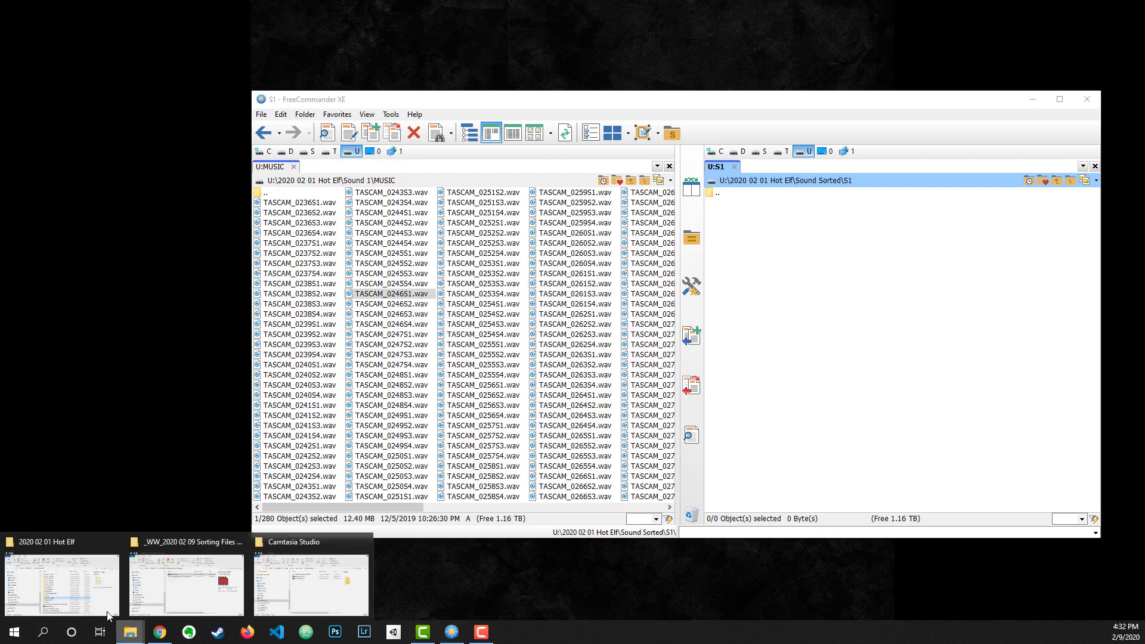
click(75, 587)
click(322, 333)
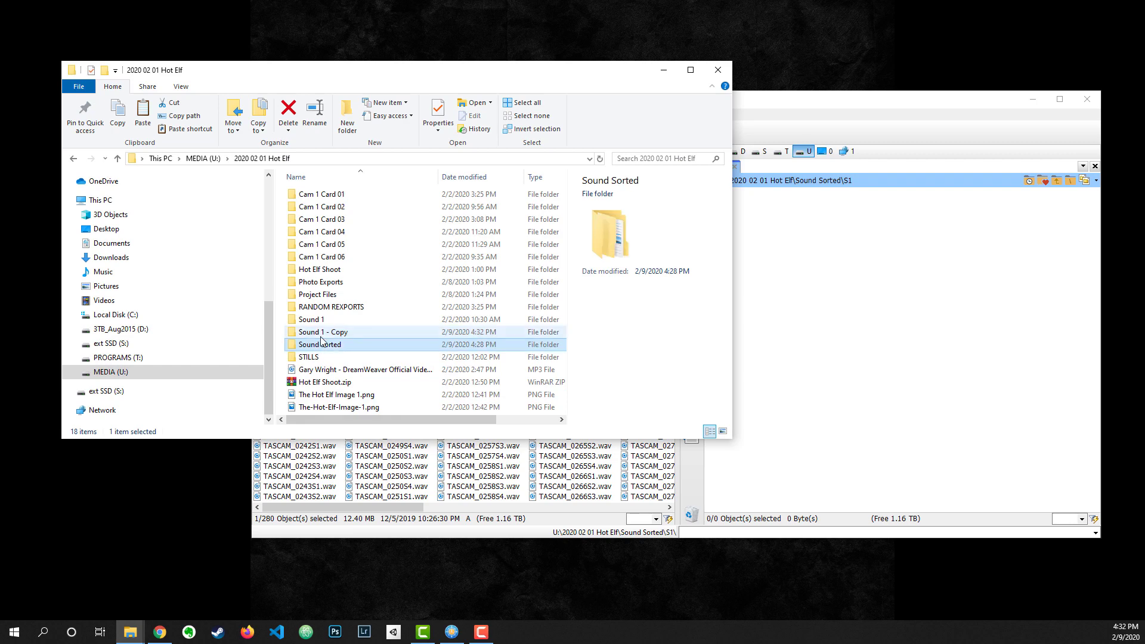
click(663, 70)
click(483, 304)
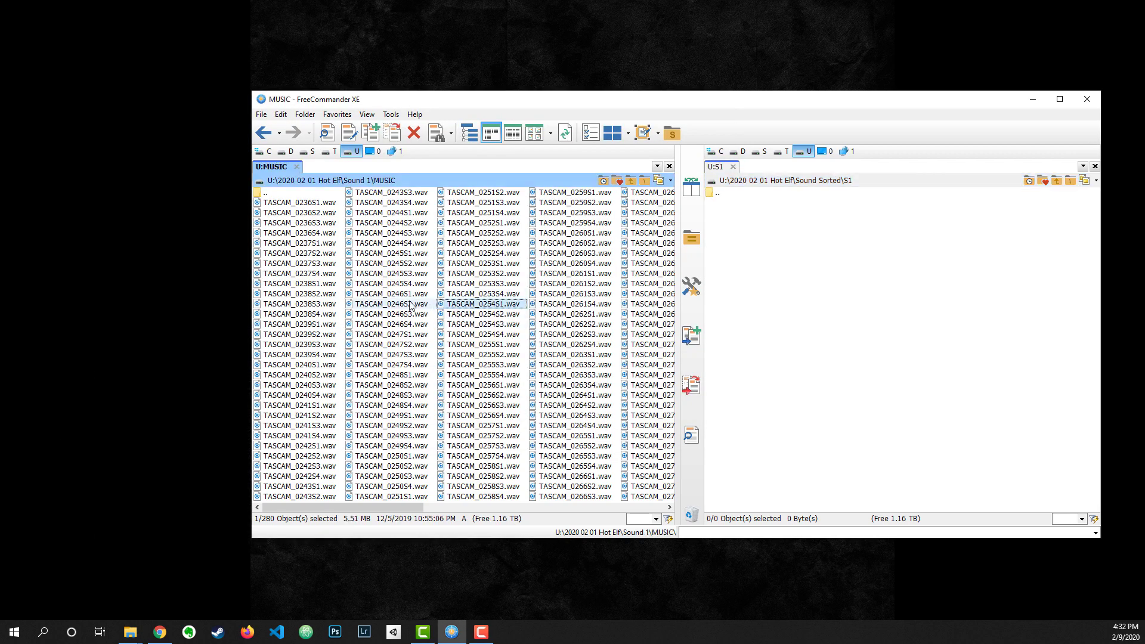
Search MUSIC for *S1* again and select all 70 found recordings.
key(ctrl+f)
text(*S)
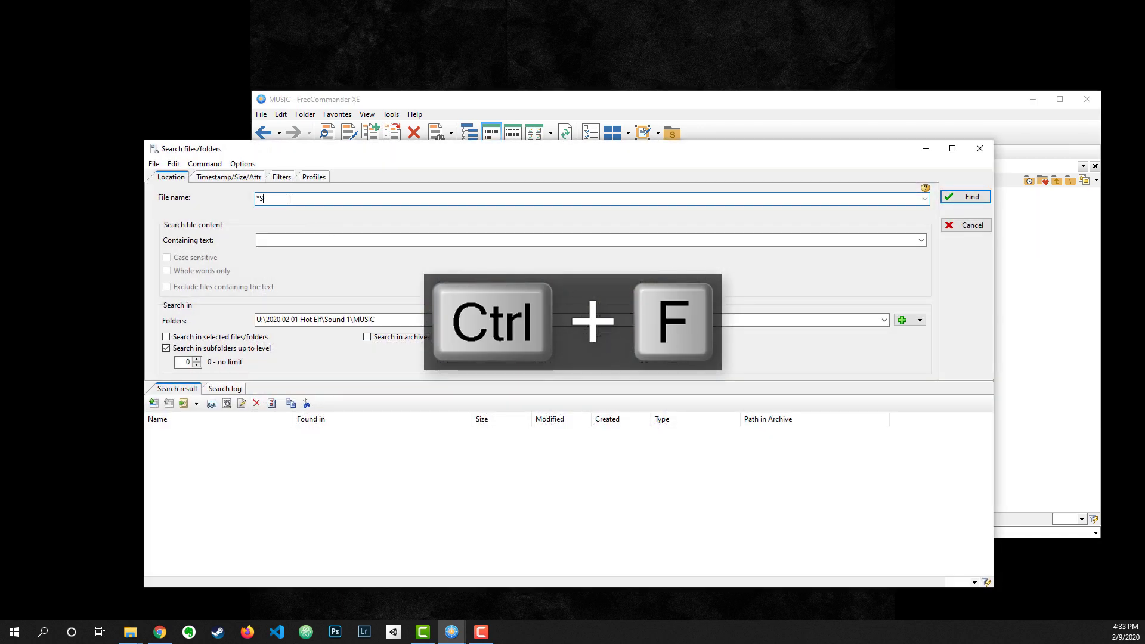
text(1*)
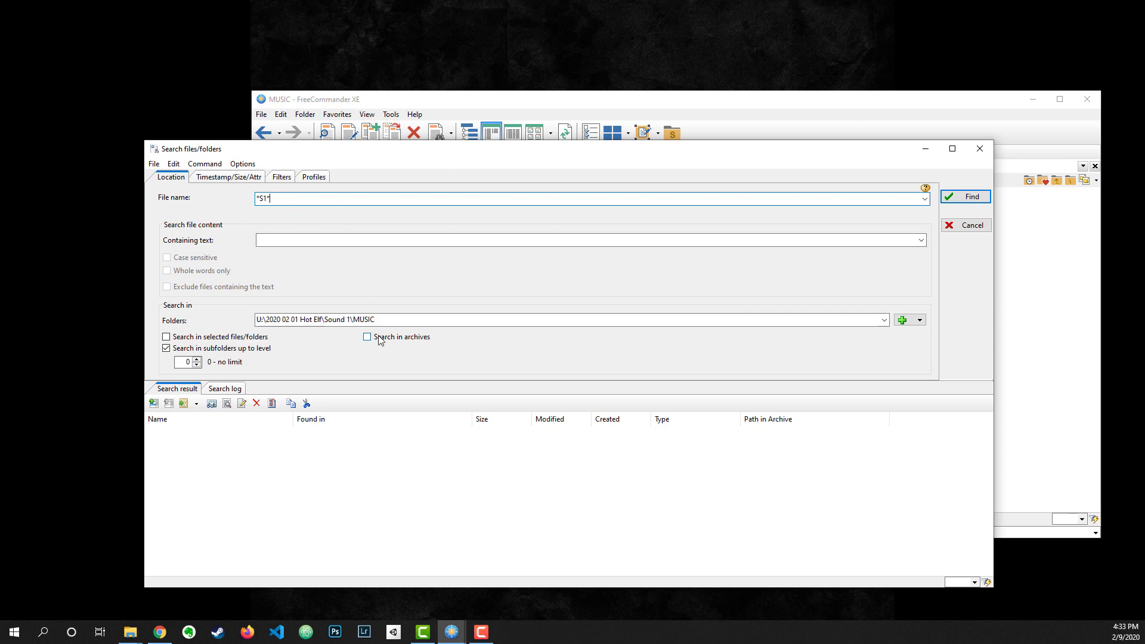
key(Return)
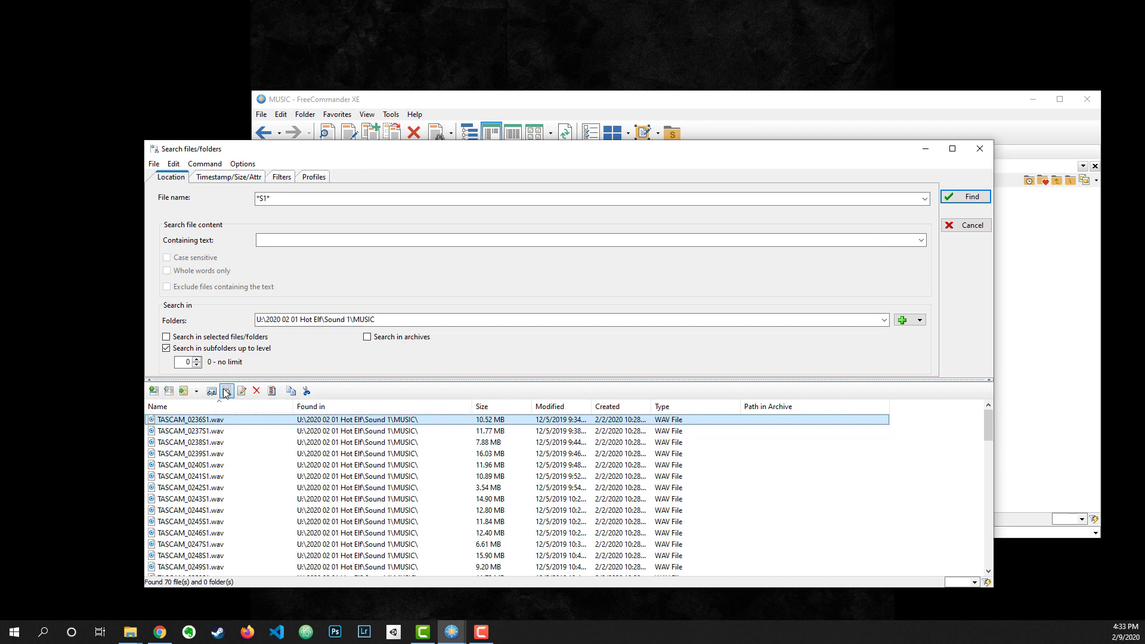
click(211, 442)
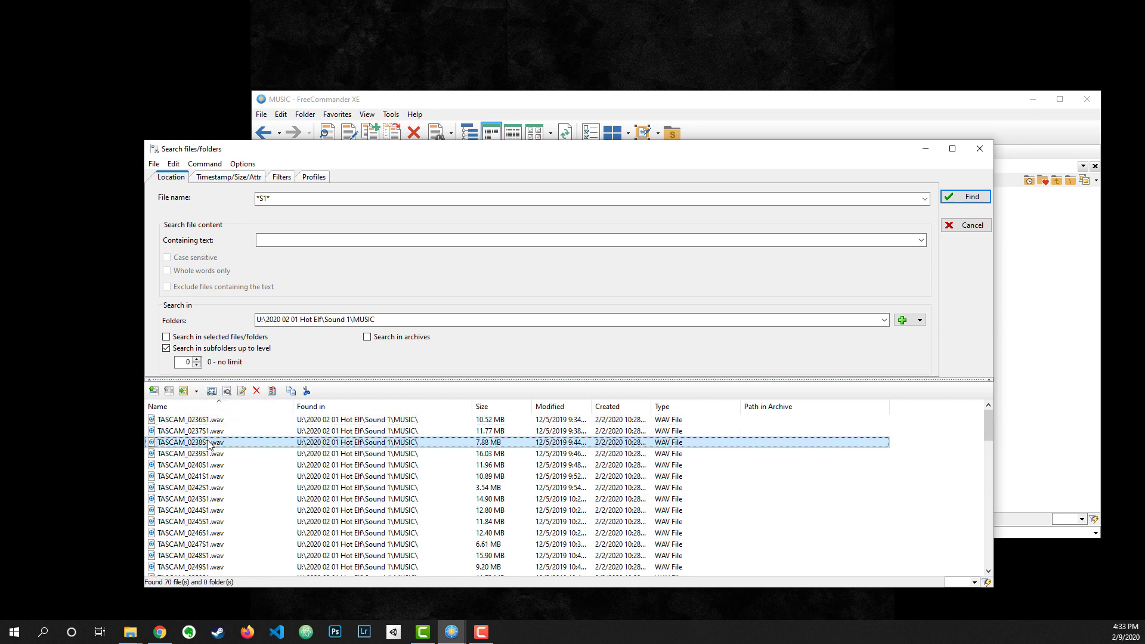
key(ctrl+a)
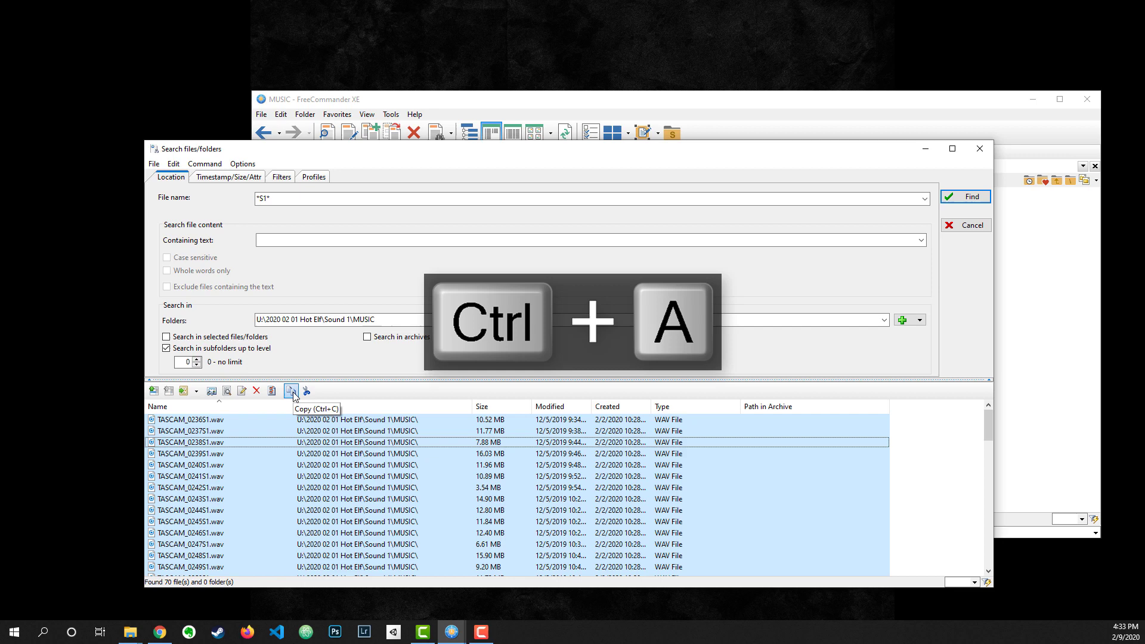
click(925, 149)
Paste the 70 S1 wav files into the S1 folder of Sound Sorted.
click(769, 241)
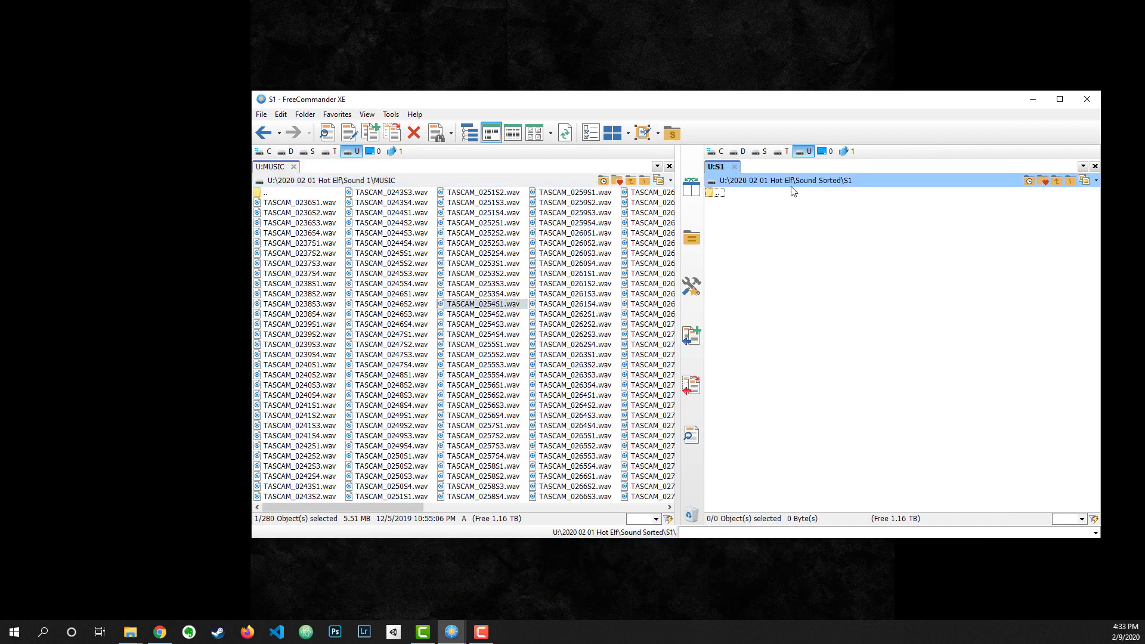
click(809, 181)
double_click(712, 204)
key(ctrl+v)
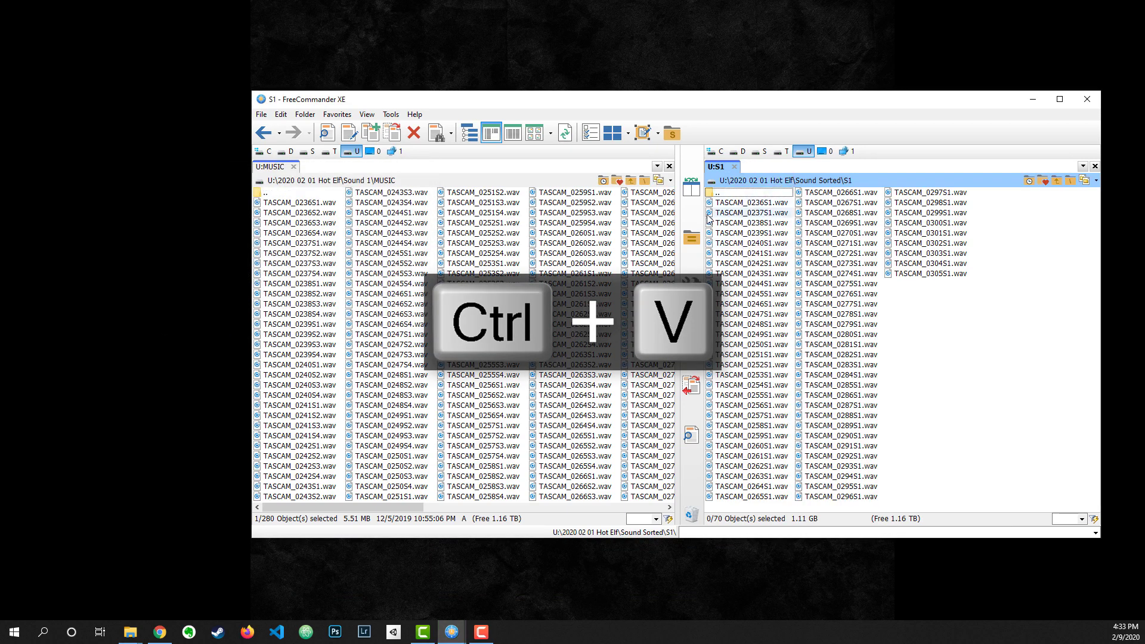
Go up to Sound Sorted, search MUSIC for *S2* and select all 70 found recordings.
key(BackSpace)
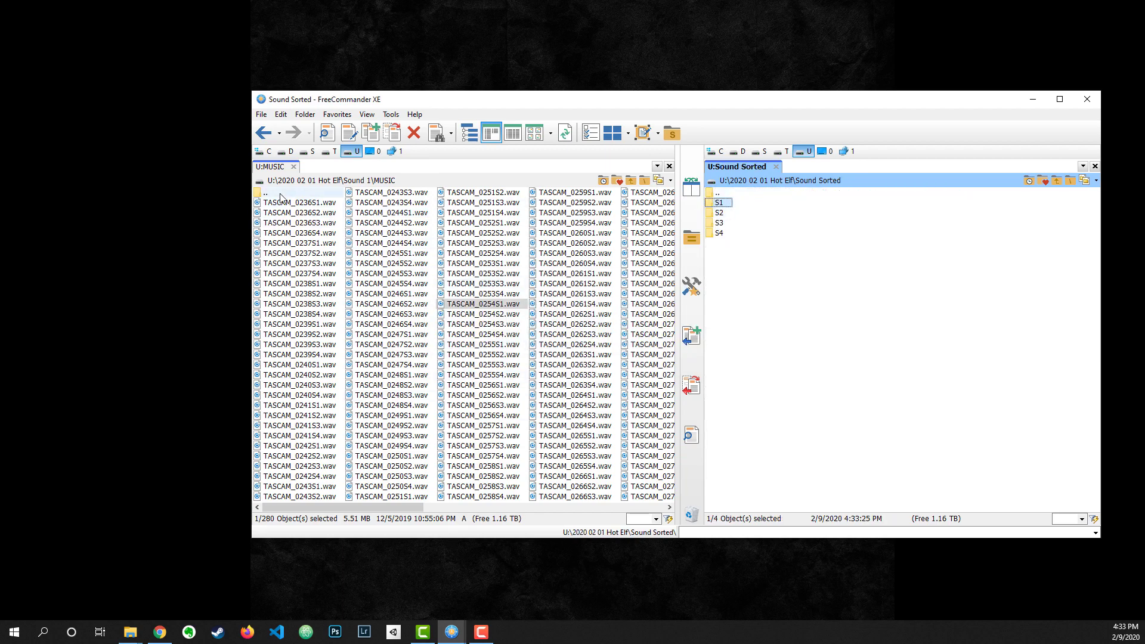
click(299, 242)
key(ctrl+f)
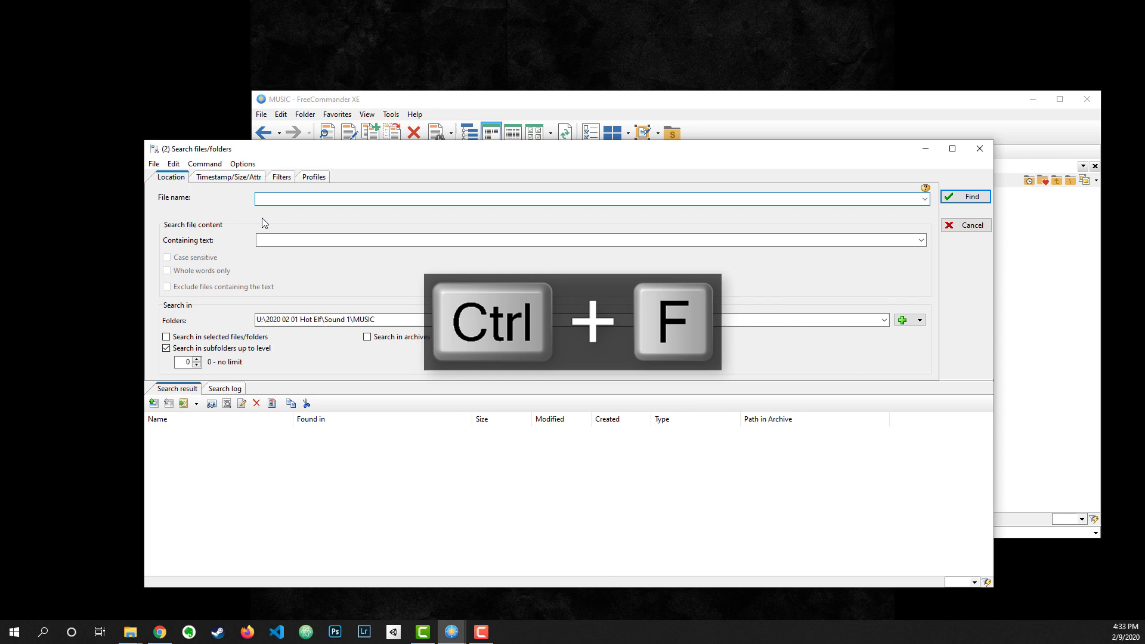
text(&S2)
text(s2)
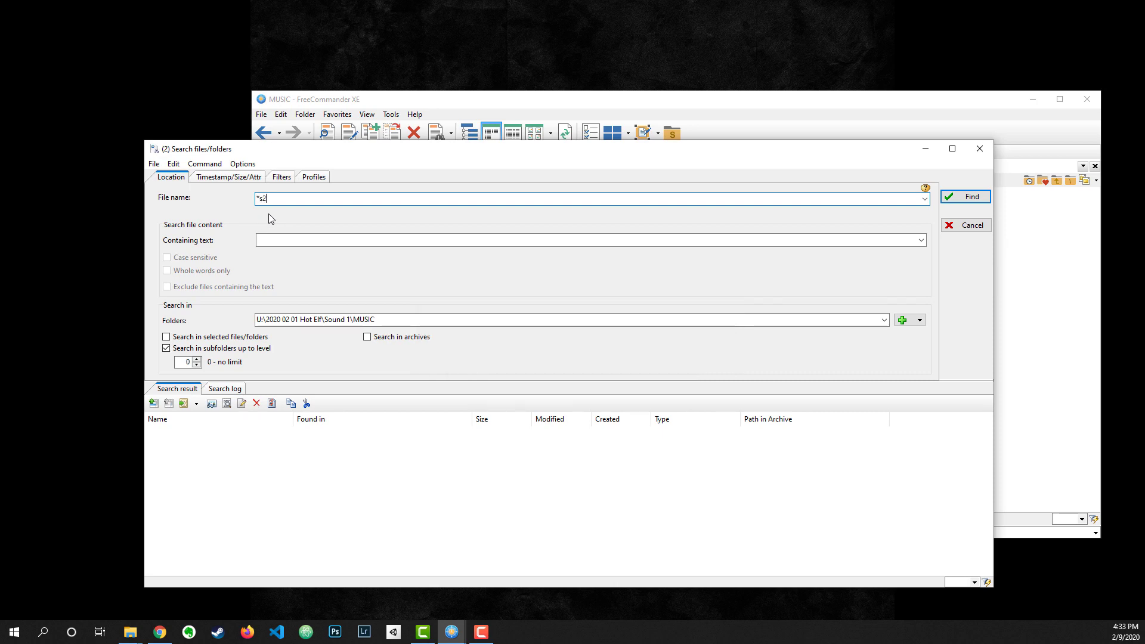
text(S2)
key(Return)
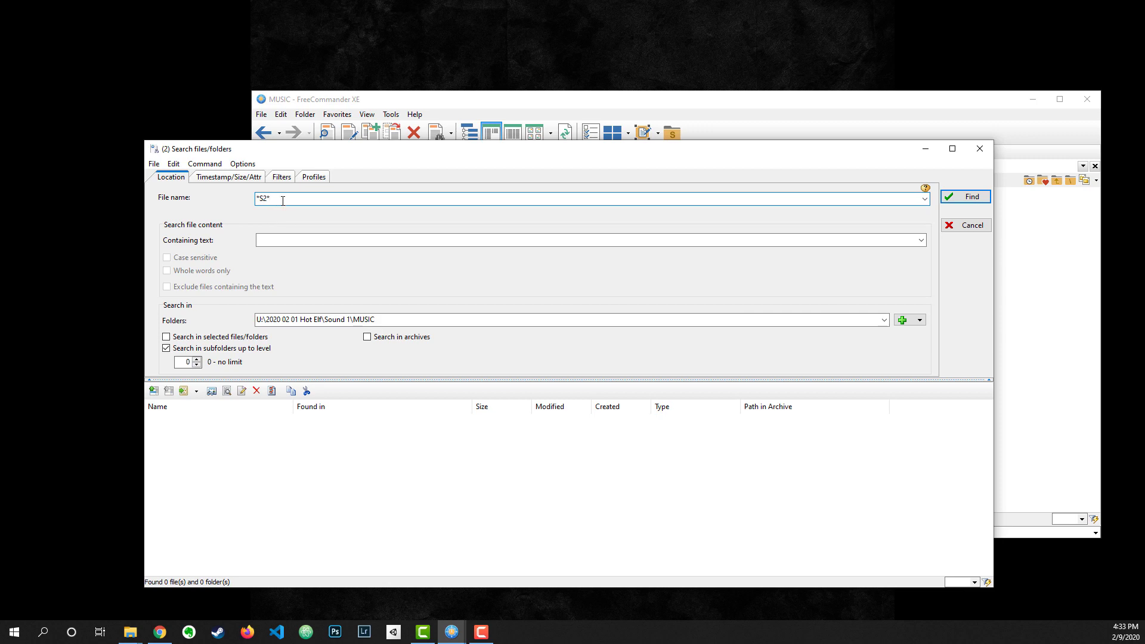
key(Return)
click(190, 420)
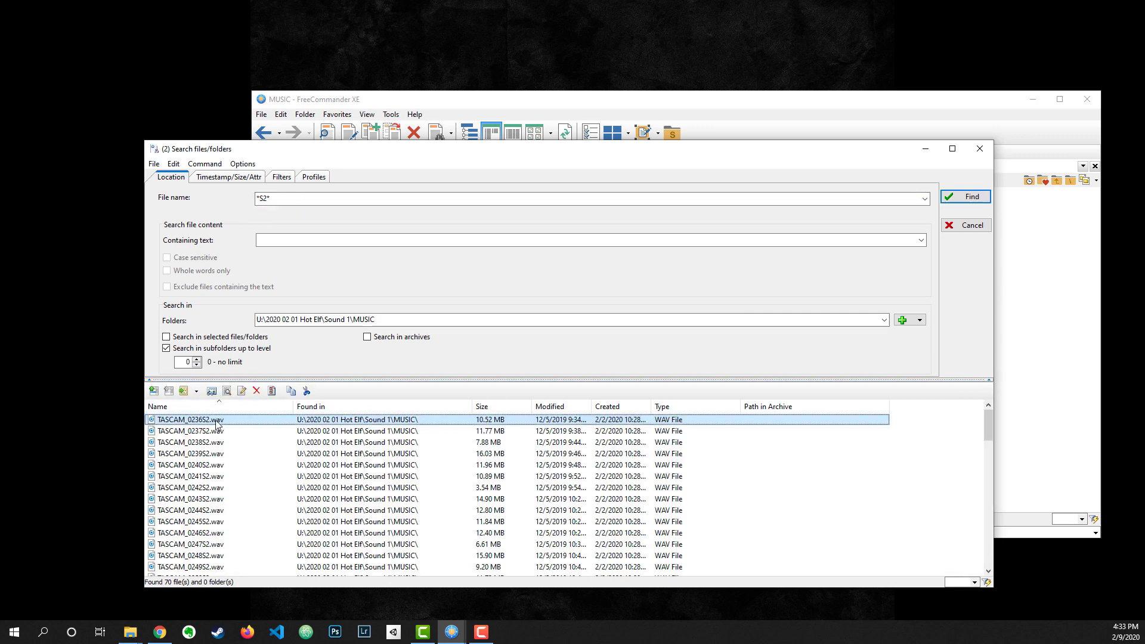
click(217, 441)
key(ctrl+a)
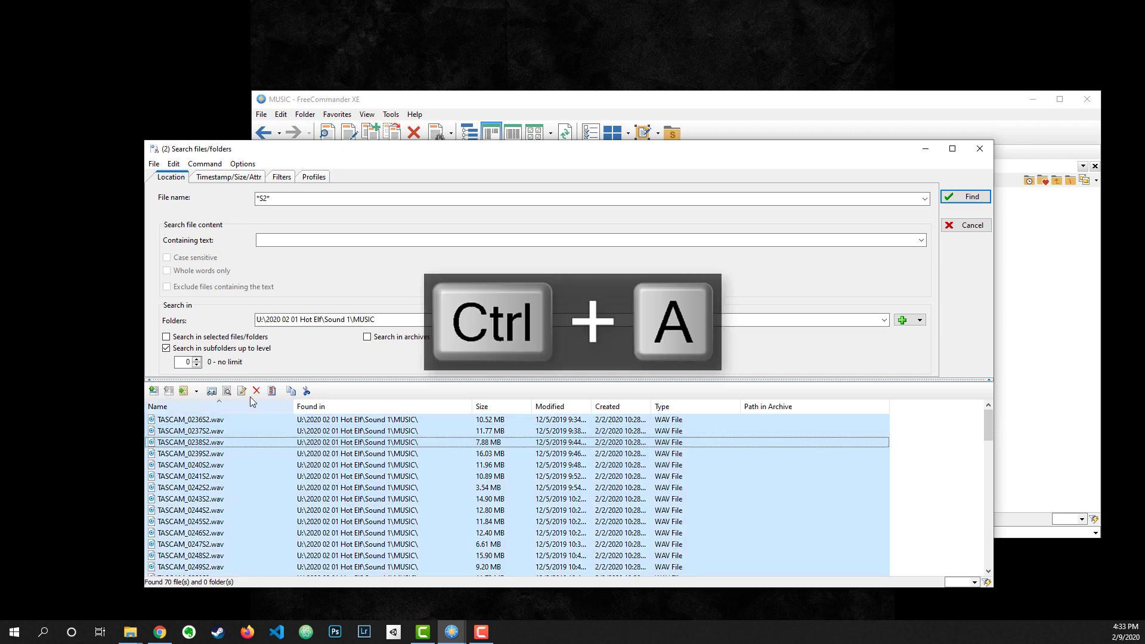
Copy the S2 wav files into the S2 folder of Sound Sorted, then return to Sound Sorted and MUSIC.
click(925, 149)
click(818, 259)
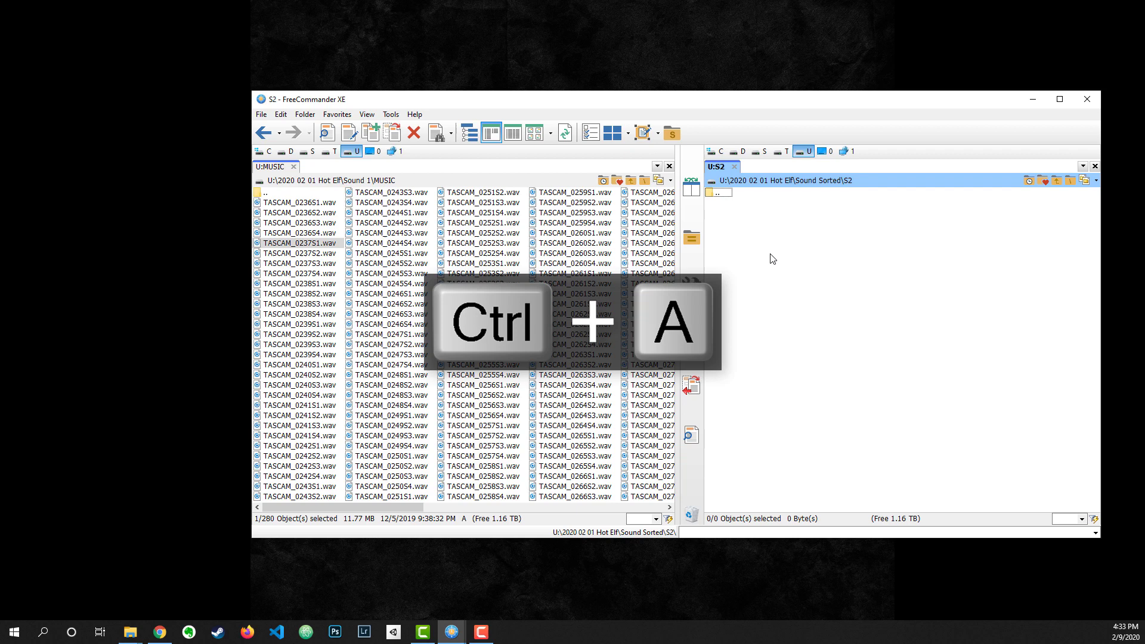
key(ctrl+c)
key(ctrl+v)
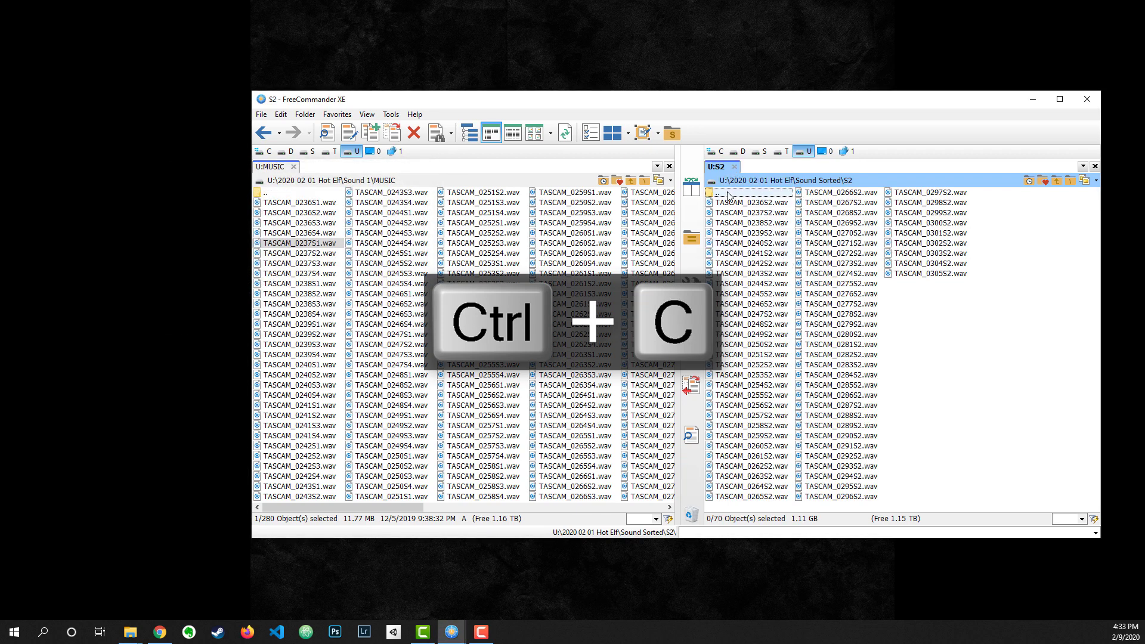
double_click(753, 193)
click(267, 199)
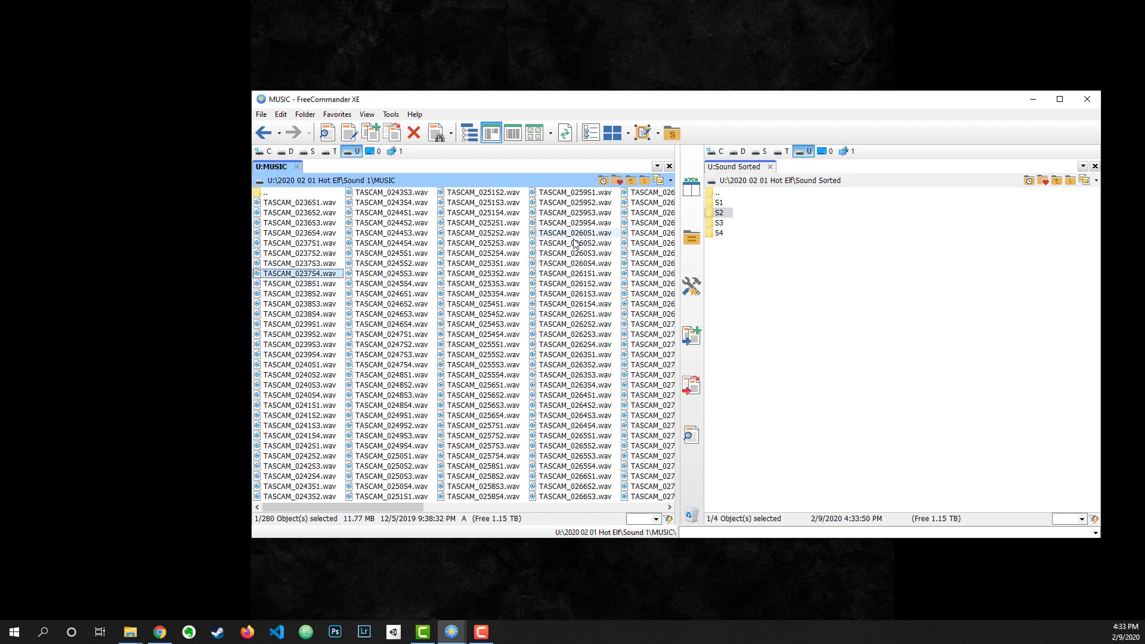
Search MUSIC for *S3* and select all 70 matching TASCAM wav files.
key(ctrl+f)
text(*S3*)
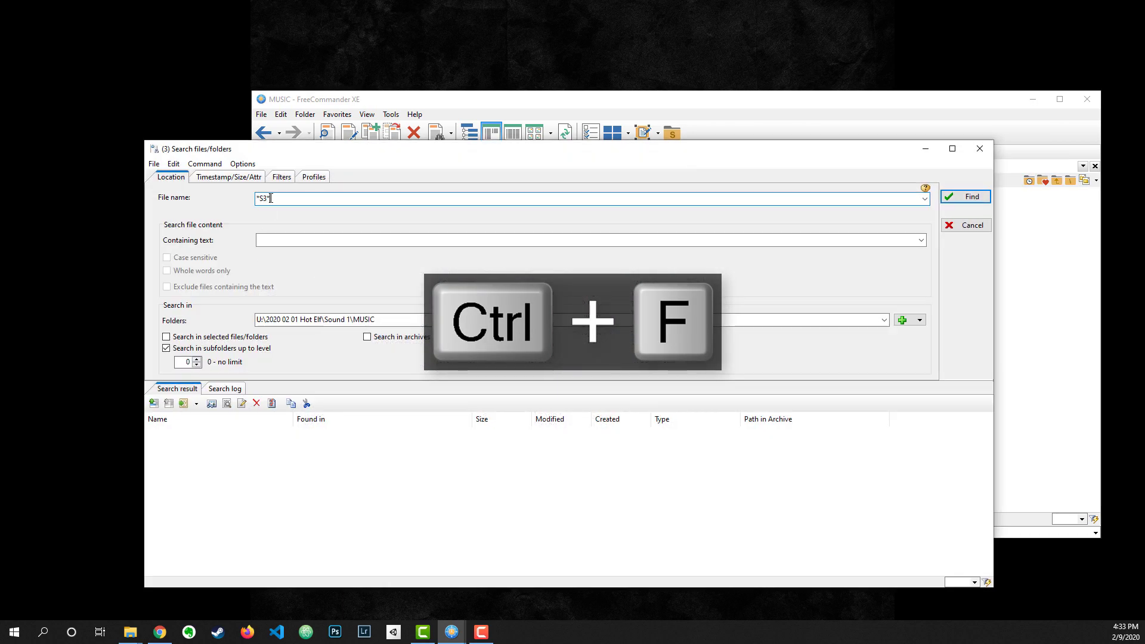
key(Return)
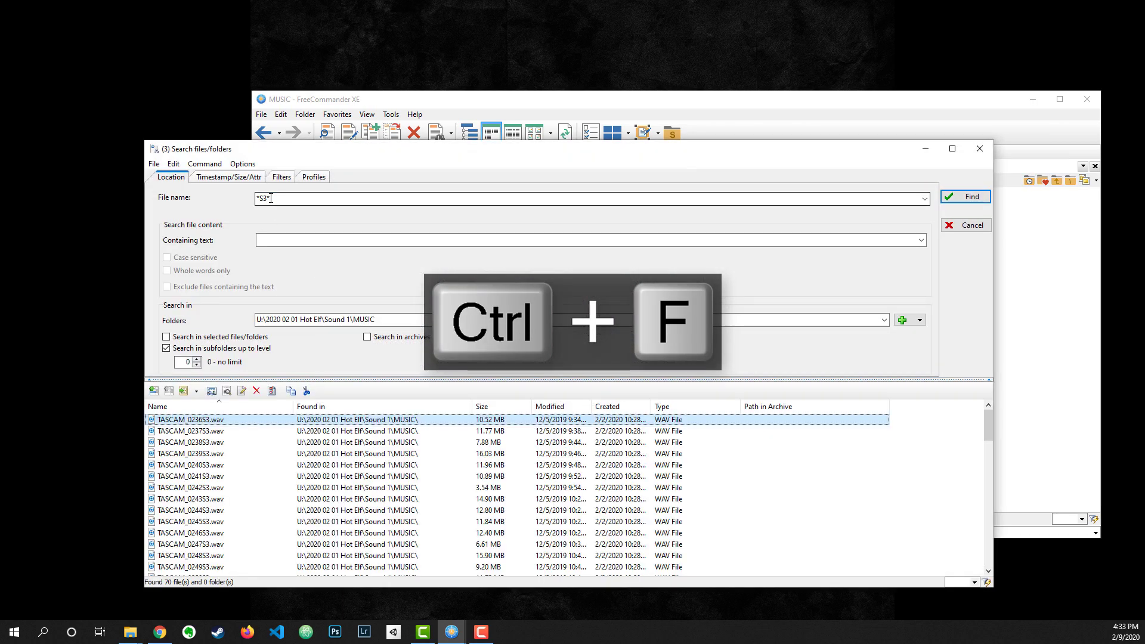
click(233, 482)
key(ctrl+a)
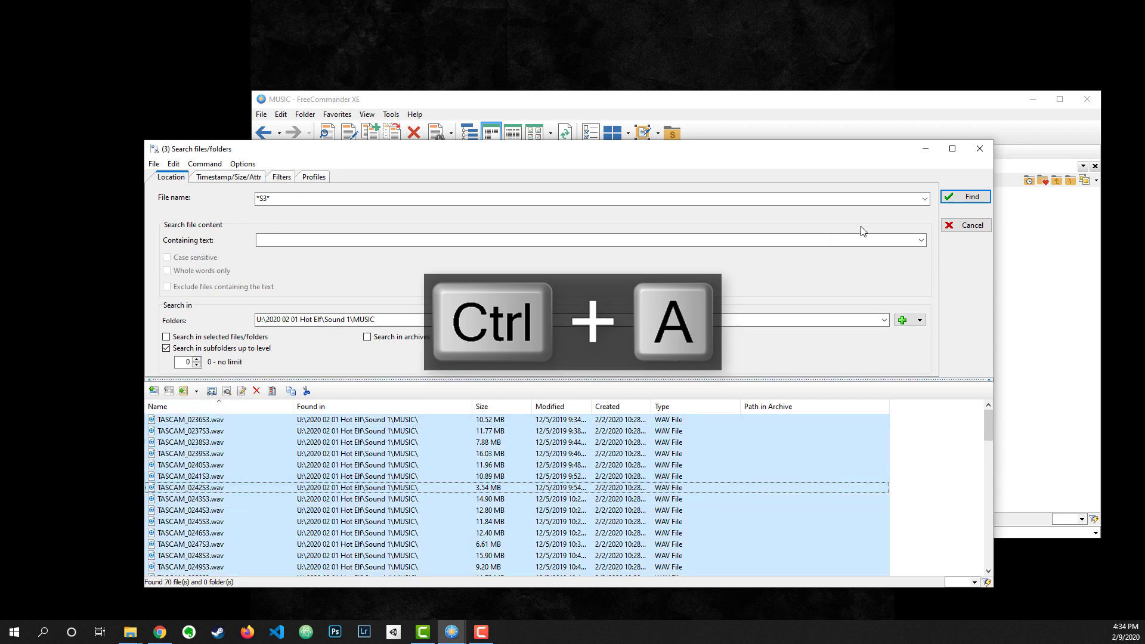
click(978, 149)
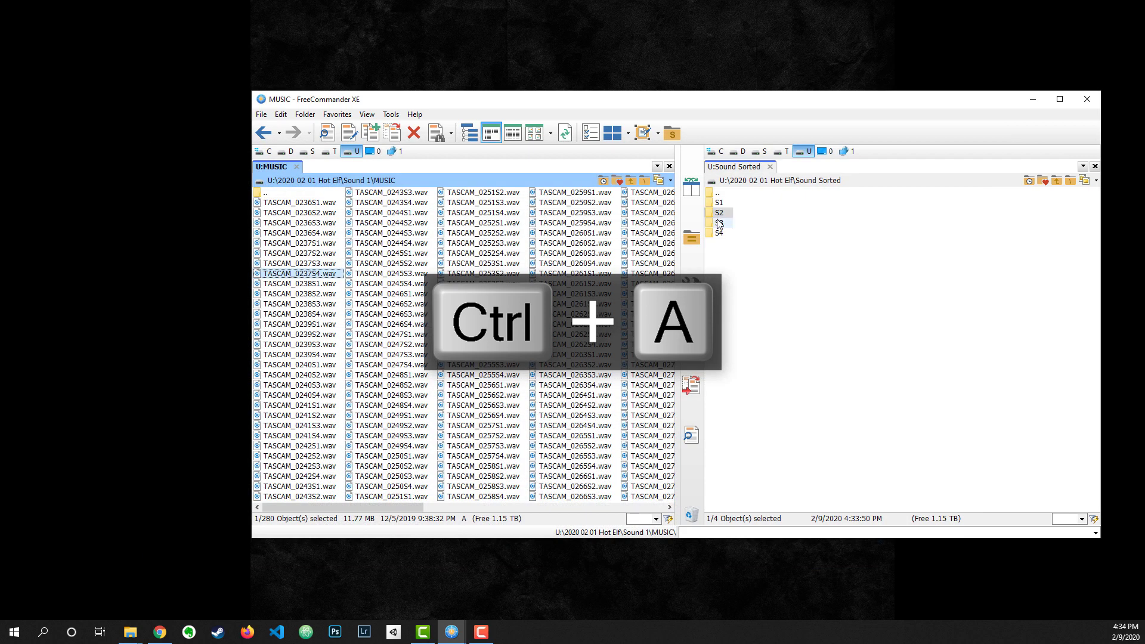
Paste the selected S3 recordings into the S3 folder of Sound Sorted.
double_click(718, 223)
key(ctrl+v)
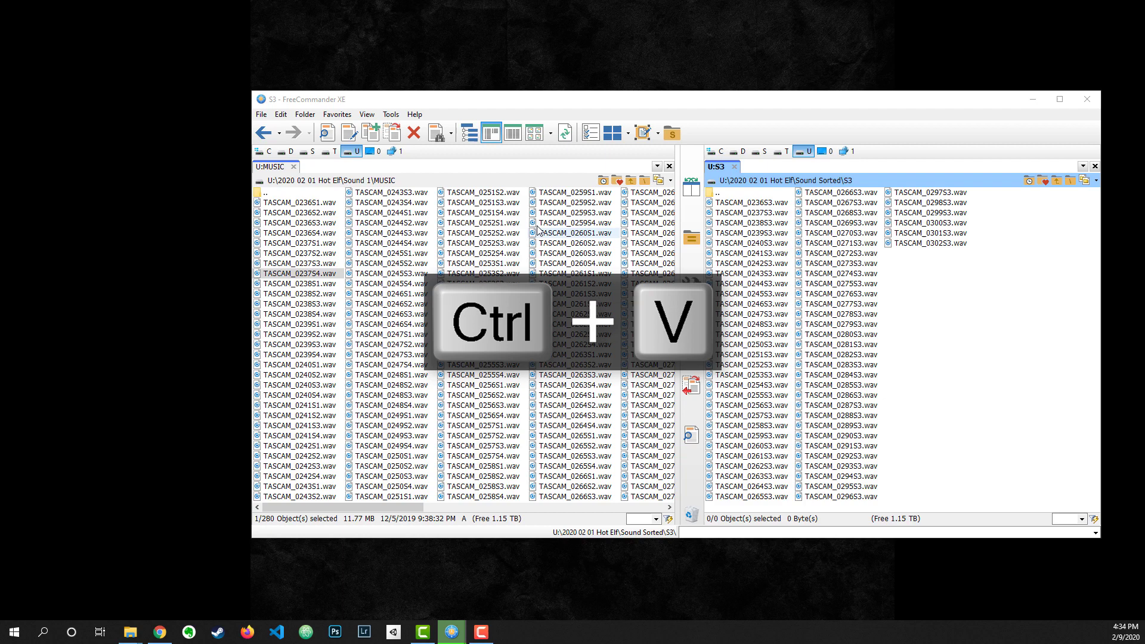
click(390, 243)
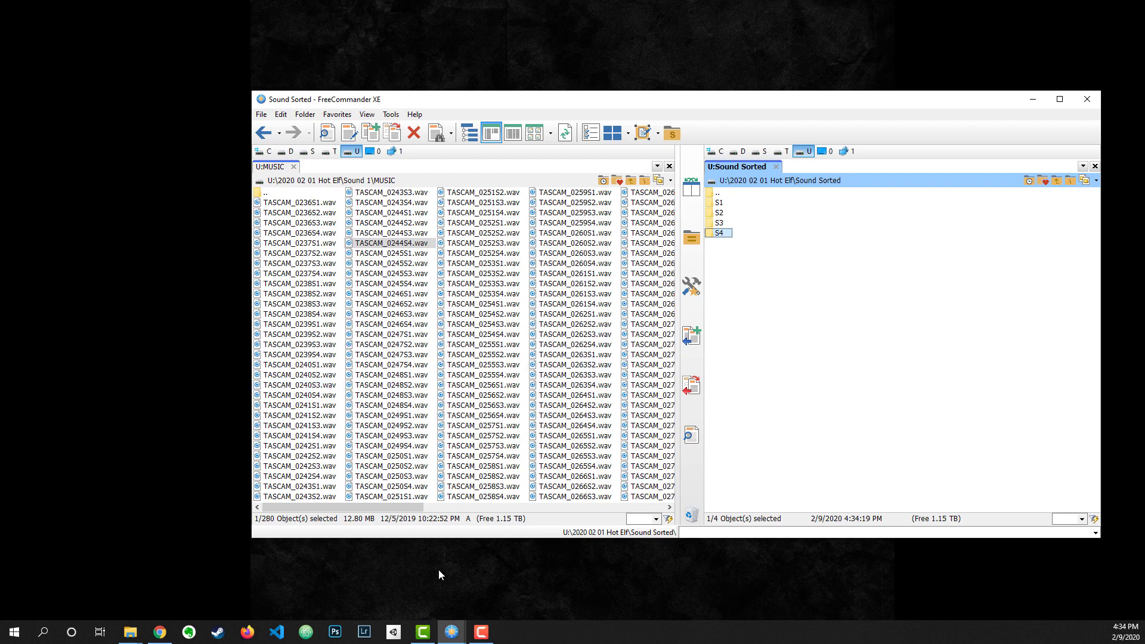
Bring File Explorer forward and browse Sound 1\MUSIC before returning to 2020 02 01 Hot Elf.
click(131, 631)
click(54, 573)
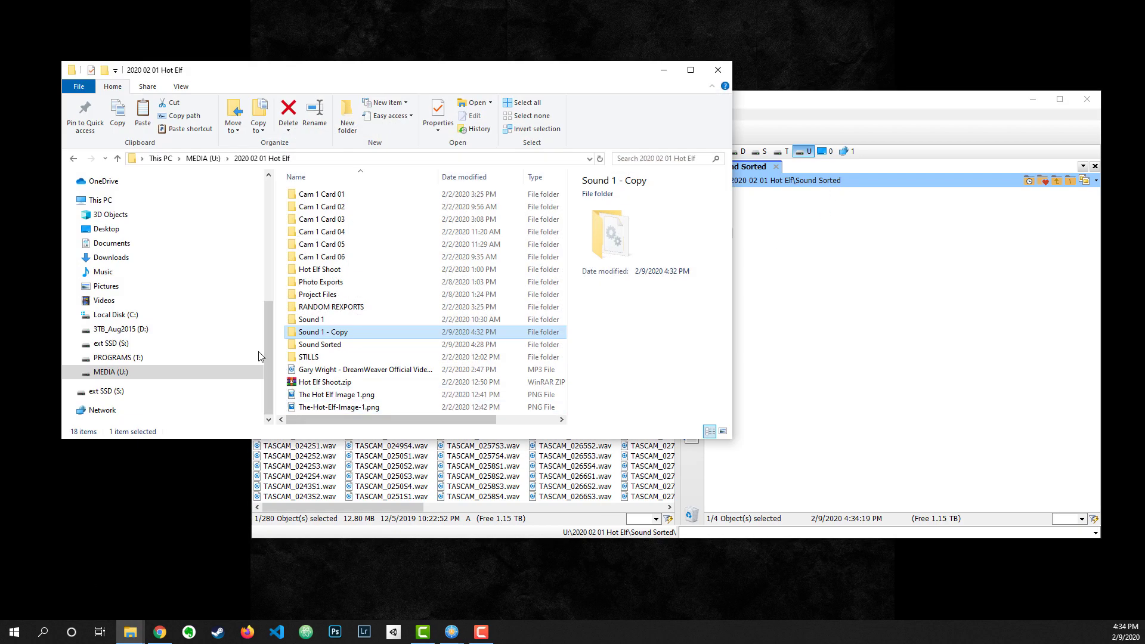
double_click(311, 319)
double_click(312, 194)
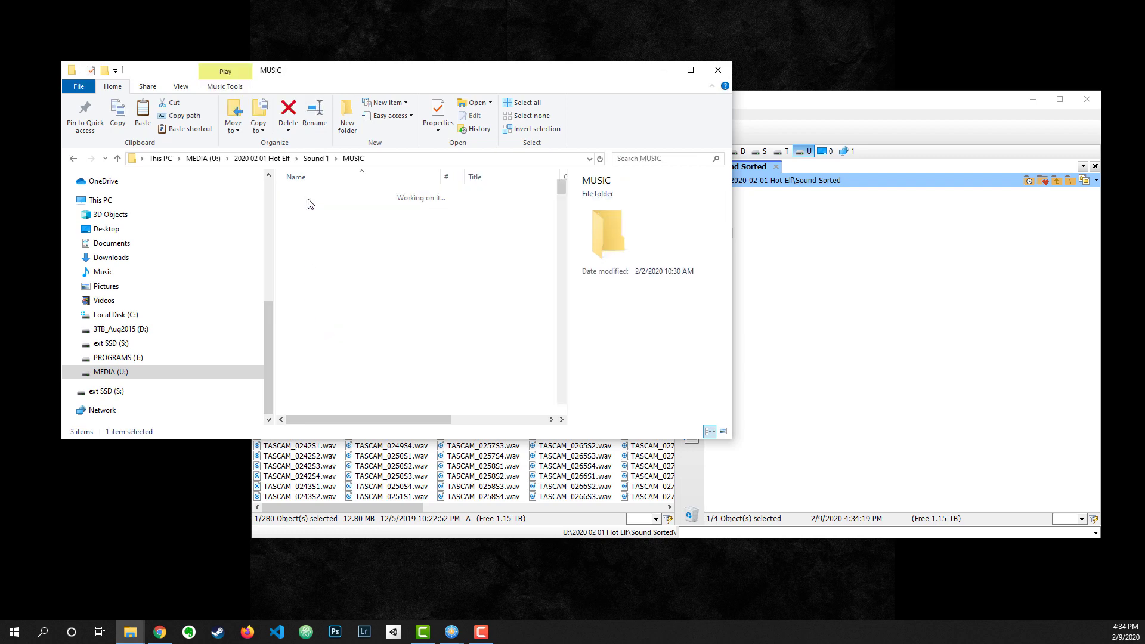
click(262, 158)
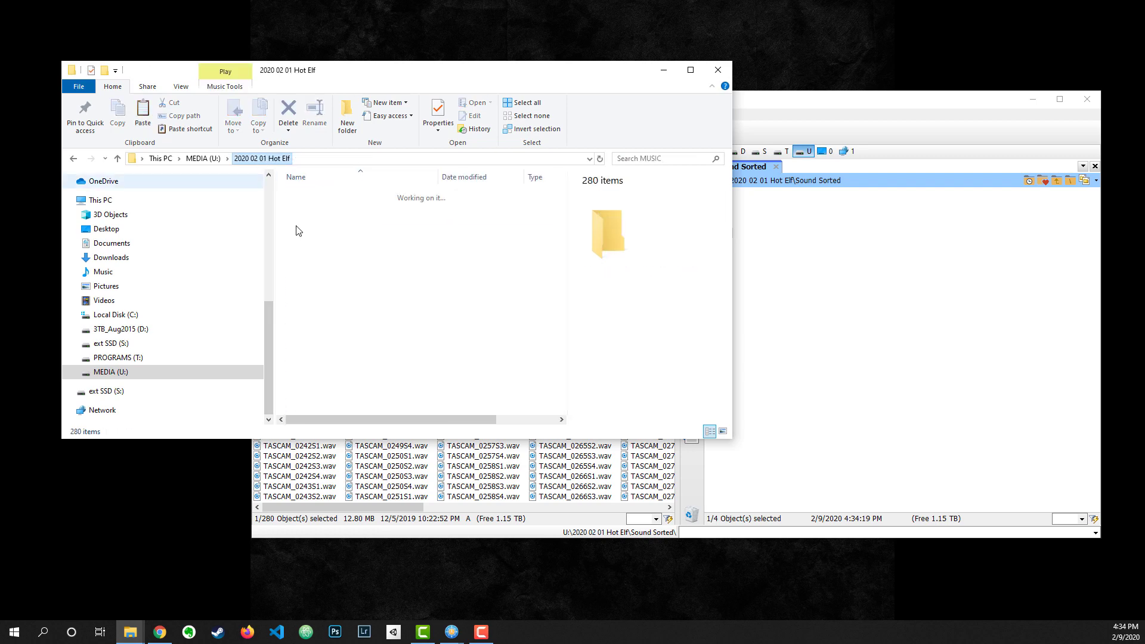
Delete the Sound 1 - Copy backup folder and return to FreeCommander XE.
click(330, 333)
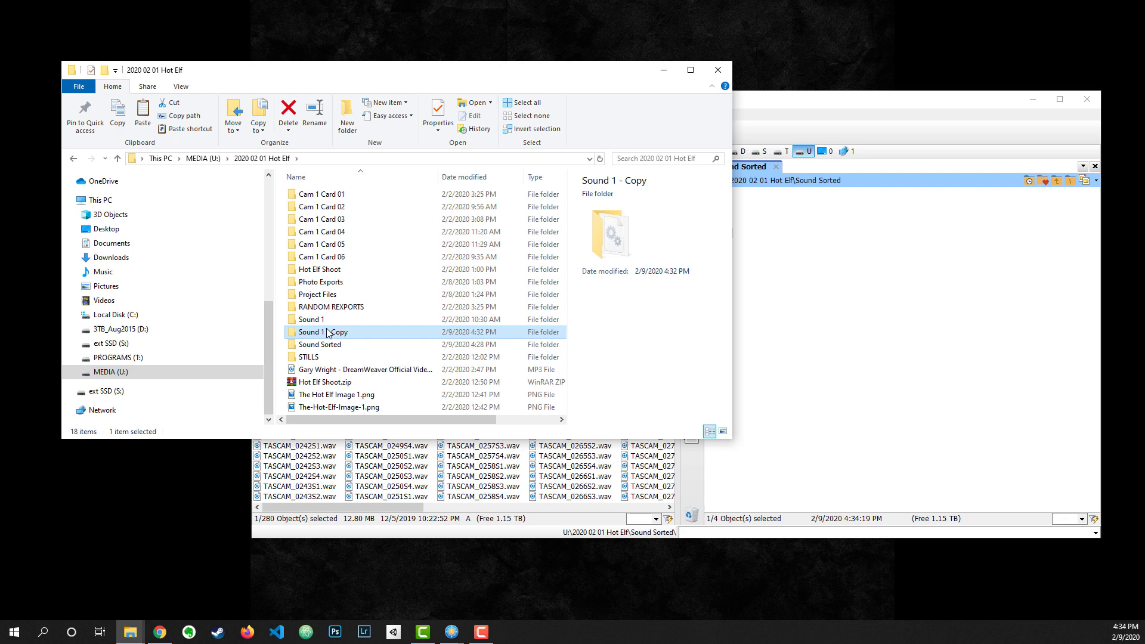
key(Delete)
mouse_move(451, 632)
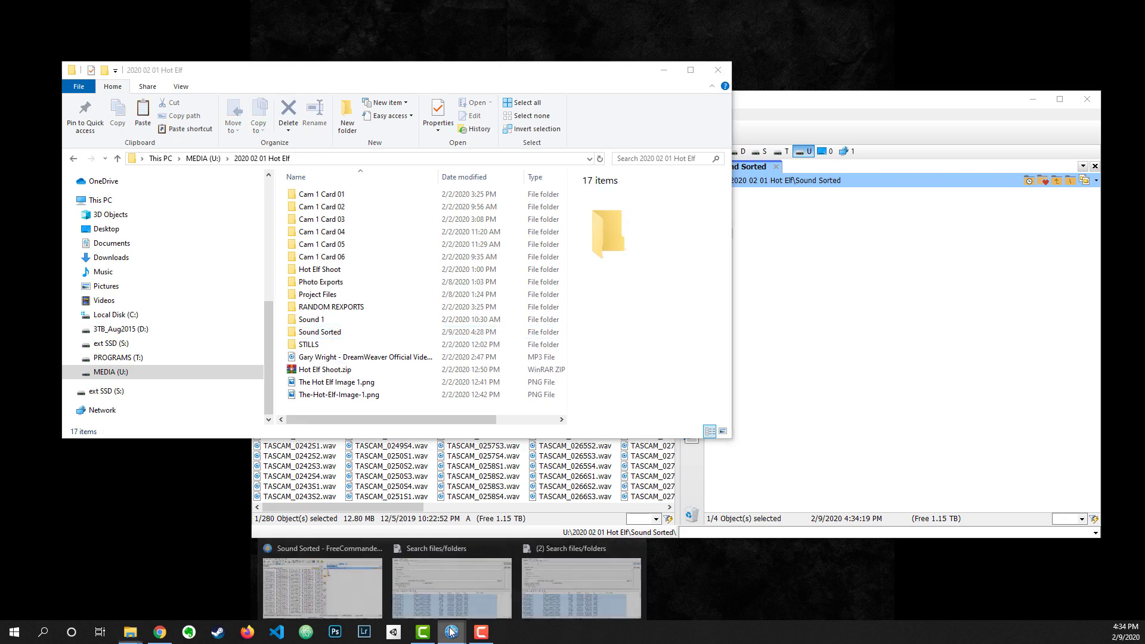
click(356, 582)
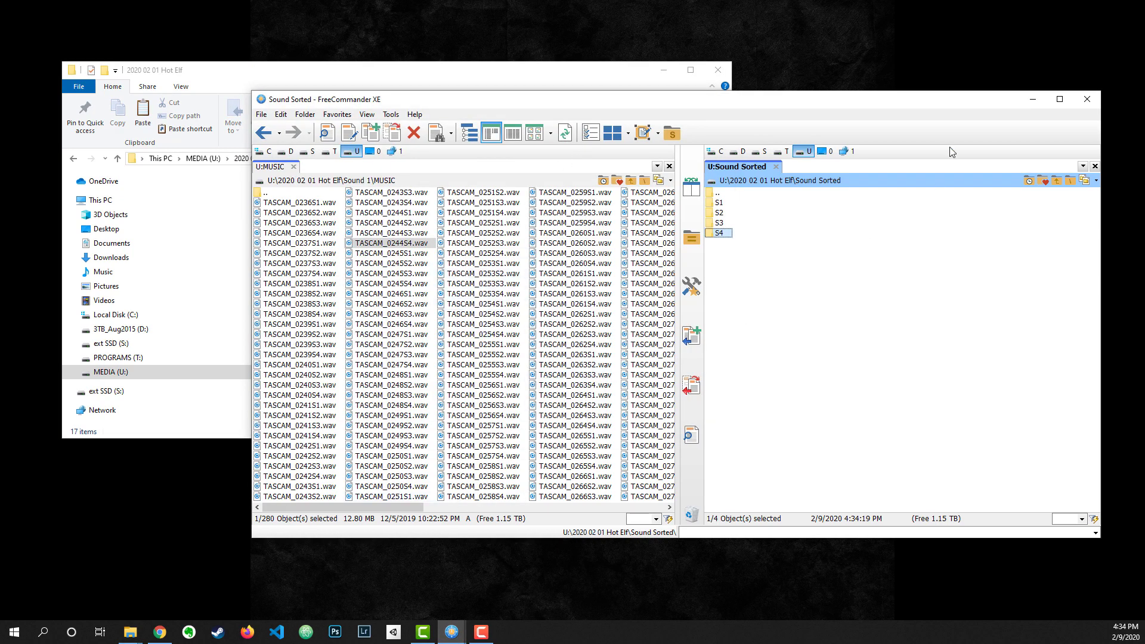